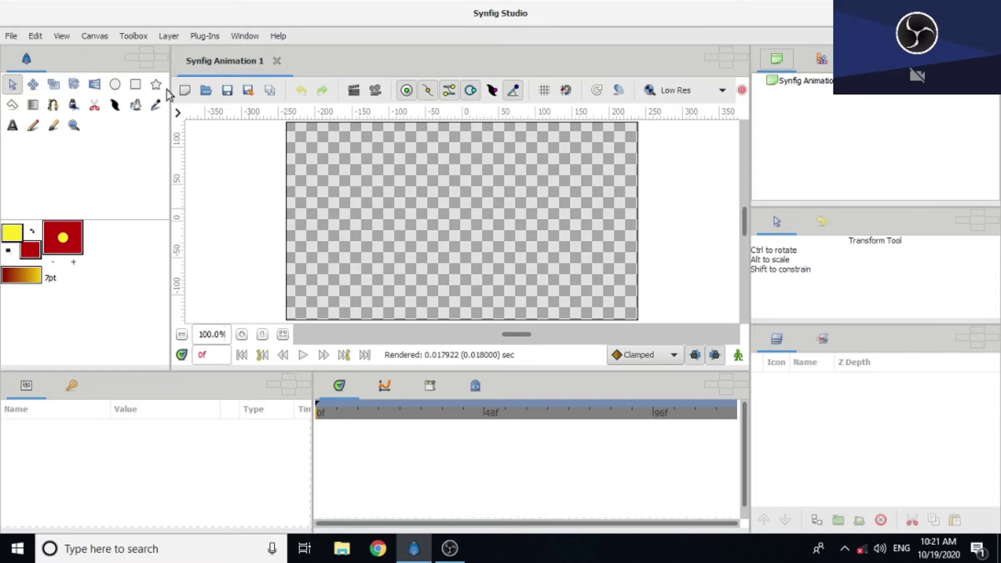
Draw a two-vertex outline spline across the canvas with vertical tangents and loop it into a closed shape.
click(53, 106)
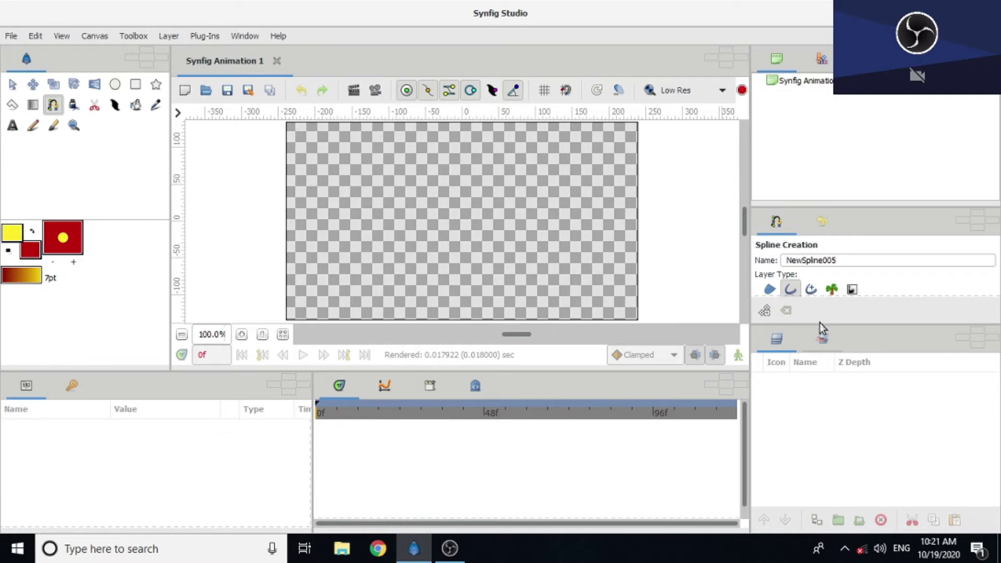
drag(819, 323, 819, 378)
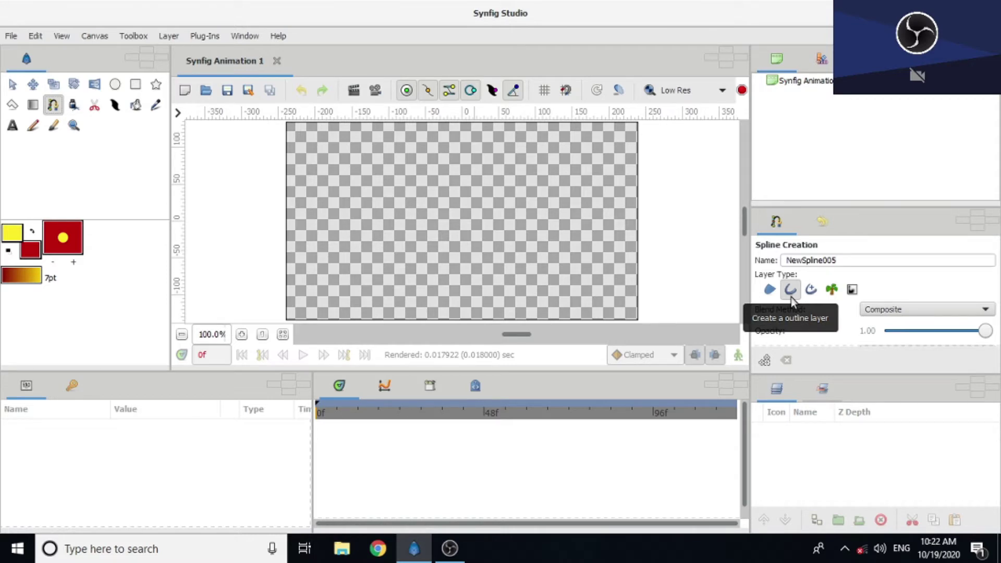
click(321, 209)
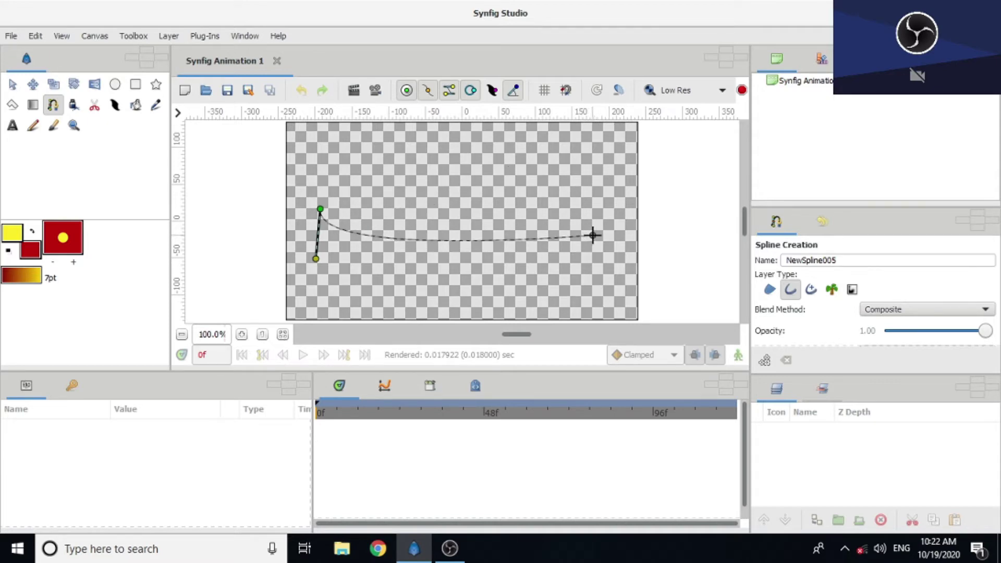
click(593, 235)
drag(592, 235, 593, 176)
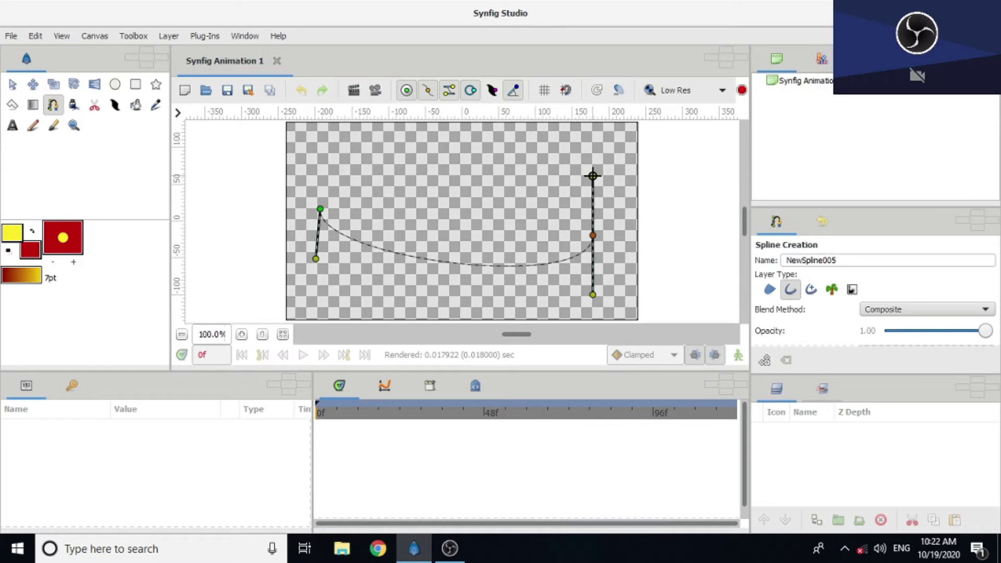
right_click(320, 208)
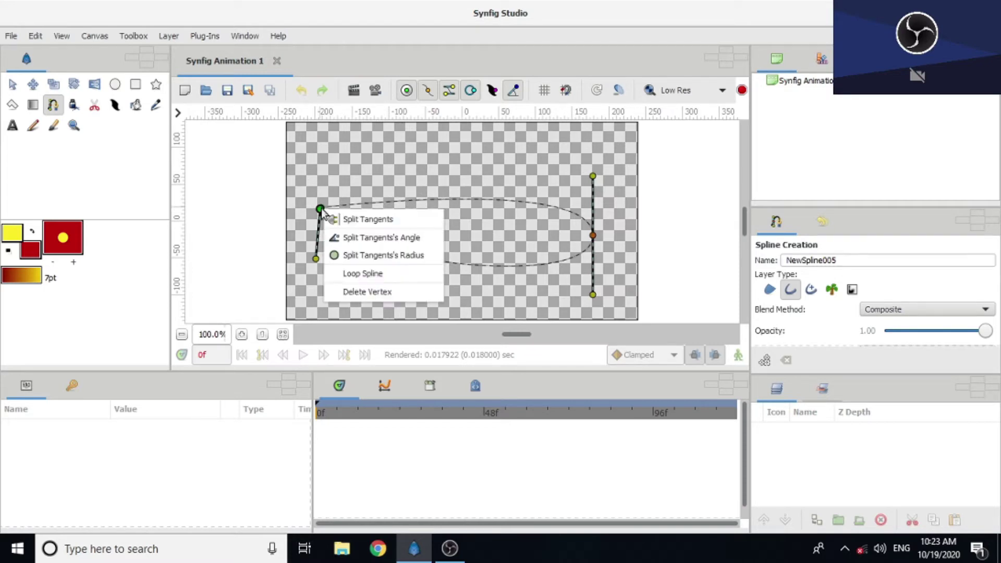
click(391, 279)
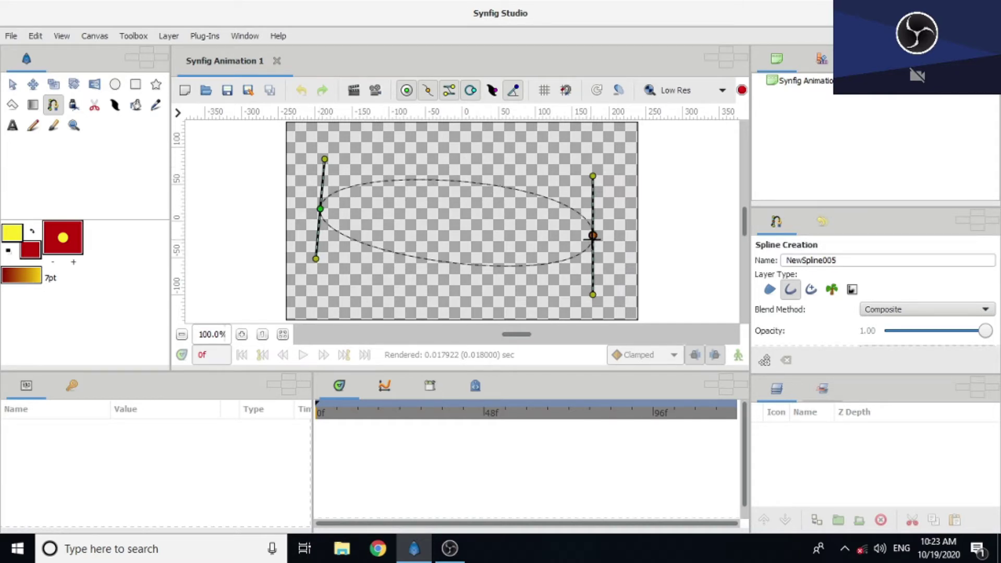
Adjust both vertices and their tangents to shape the spline into a wide, level ellipse, and finish the outline layer.
drag(592, 235, 595, 221)
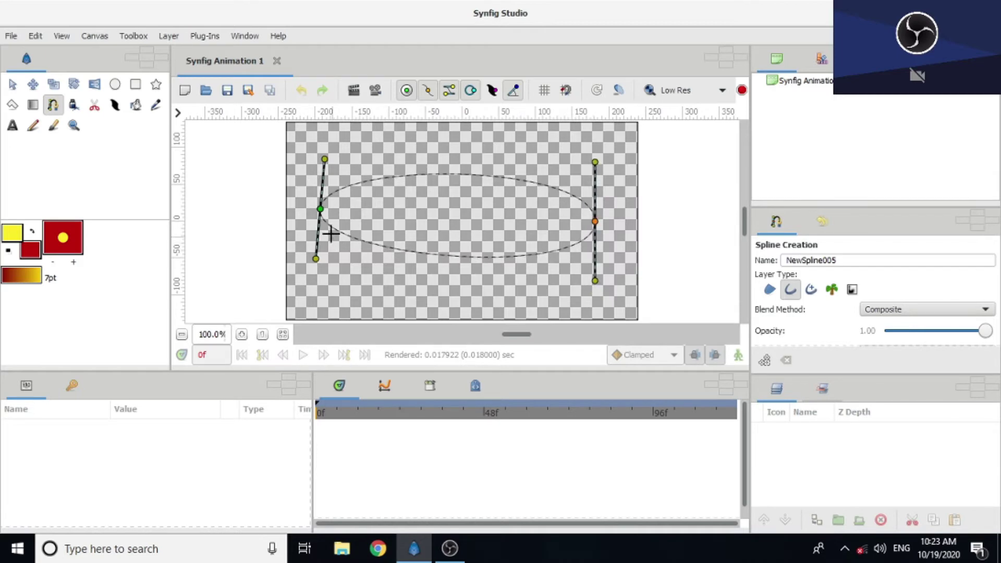
drag(321, 209, 320, 222)
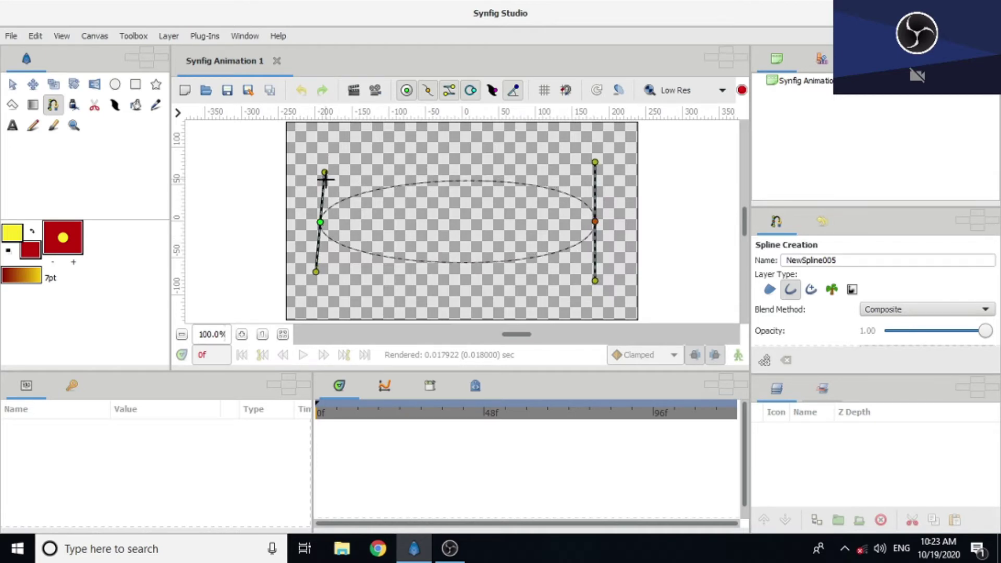
drag(324, 172, 320, 143)
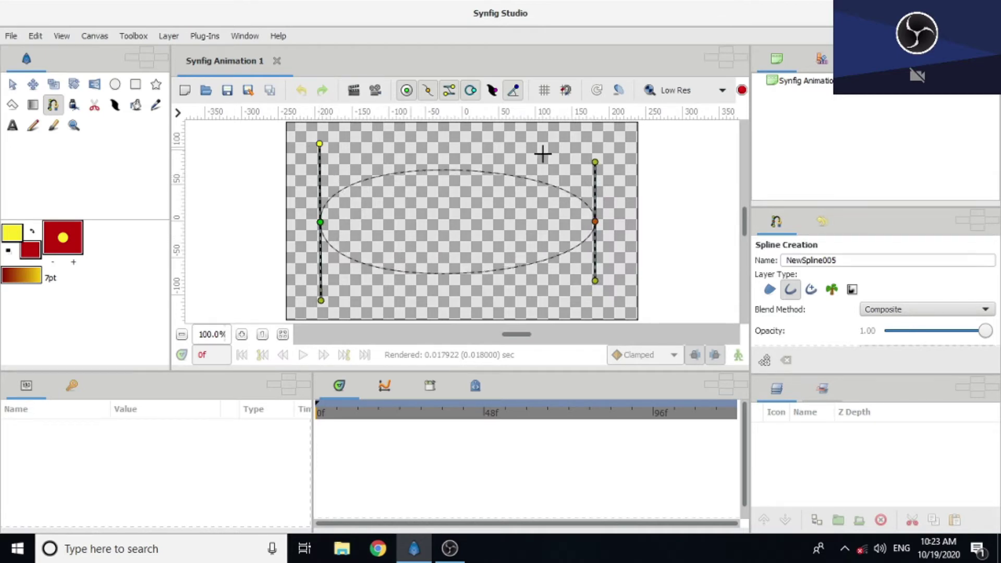
drag(595, 162, 599, 132)
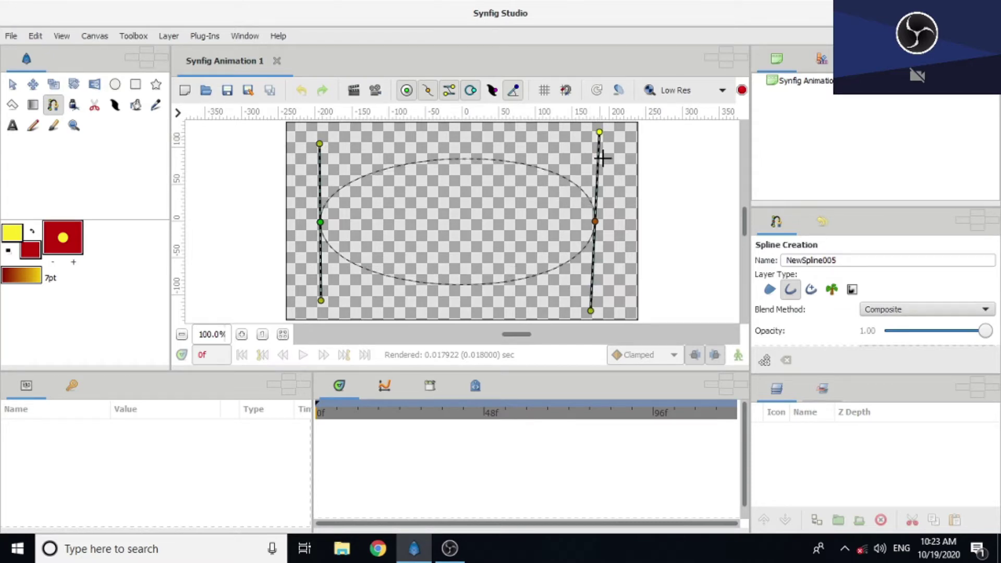
drag(595, 222, 599, 208)
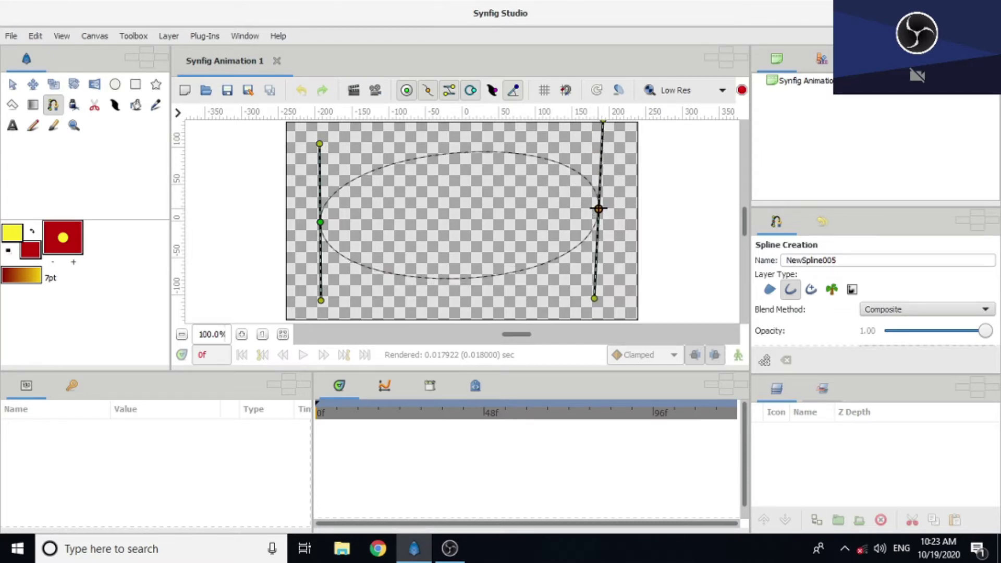
drag(321, 222, 321, 203)
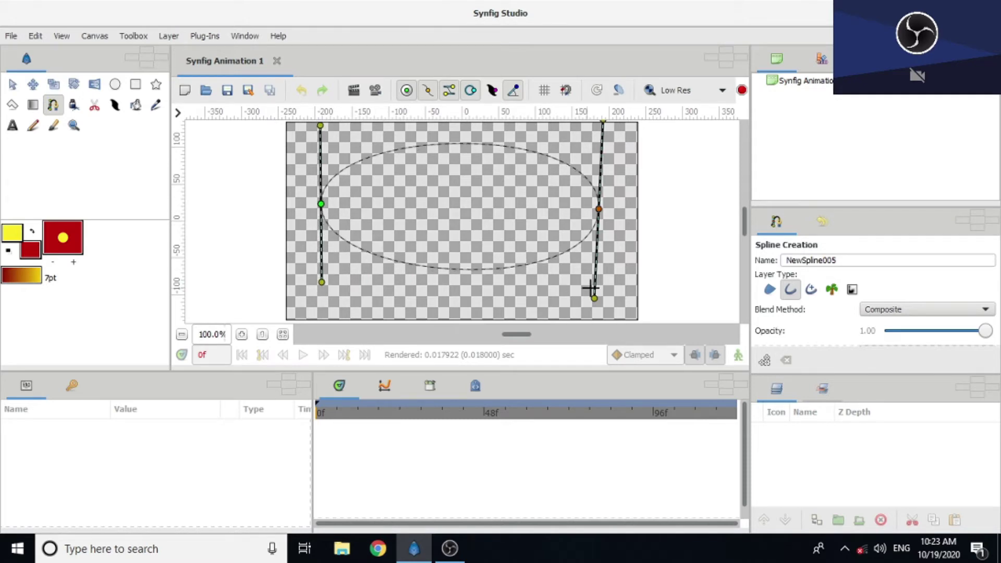
drag(594, 299, 600, 301)
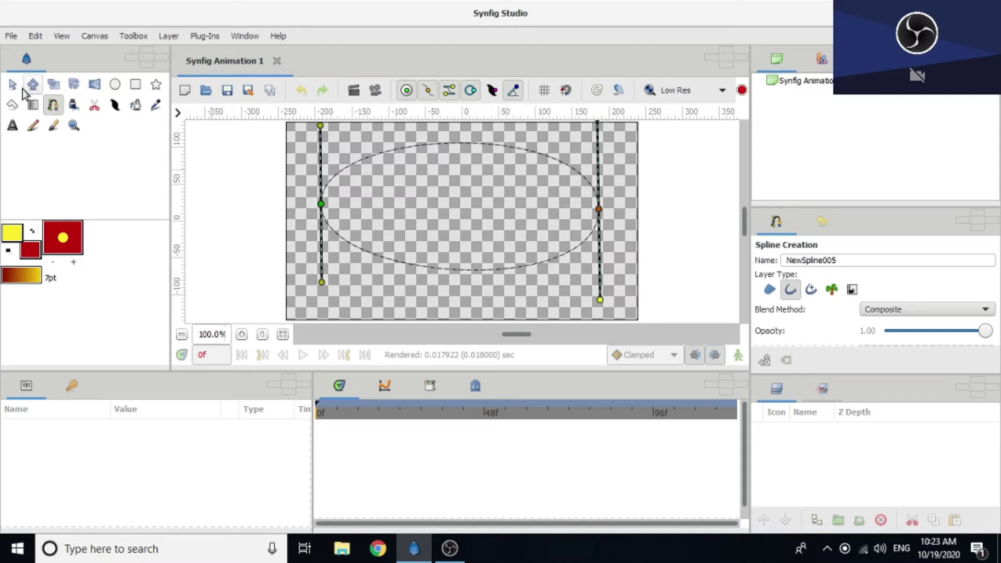
click(13, 84)
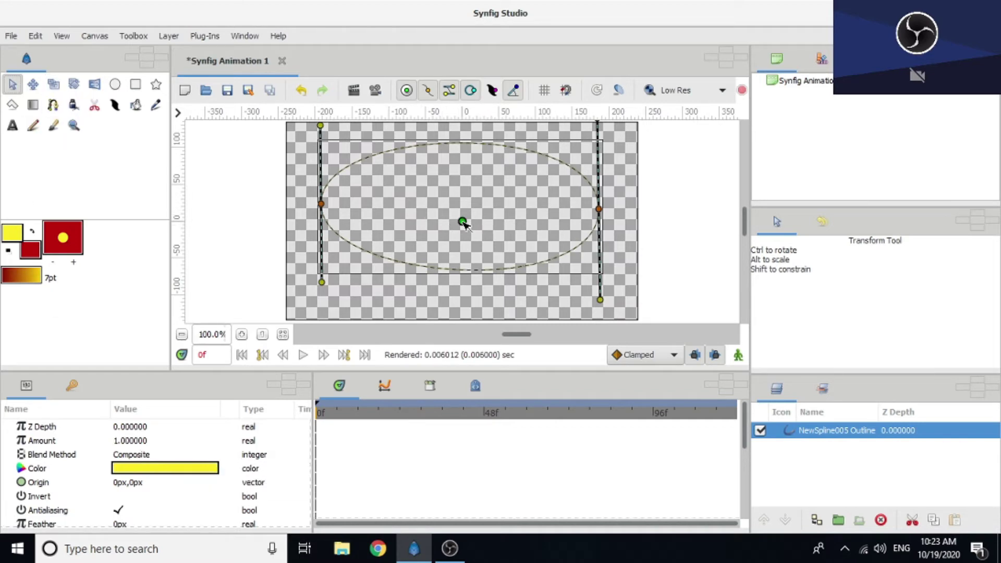
Shift the ellipse outline's origin to about 2px, 1px and nudge its right vertex slightly upward.
drag(459, 222, 465, 223)
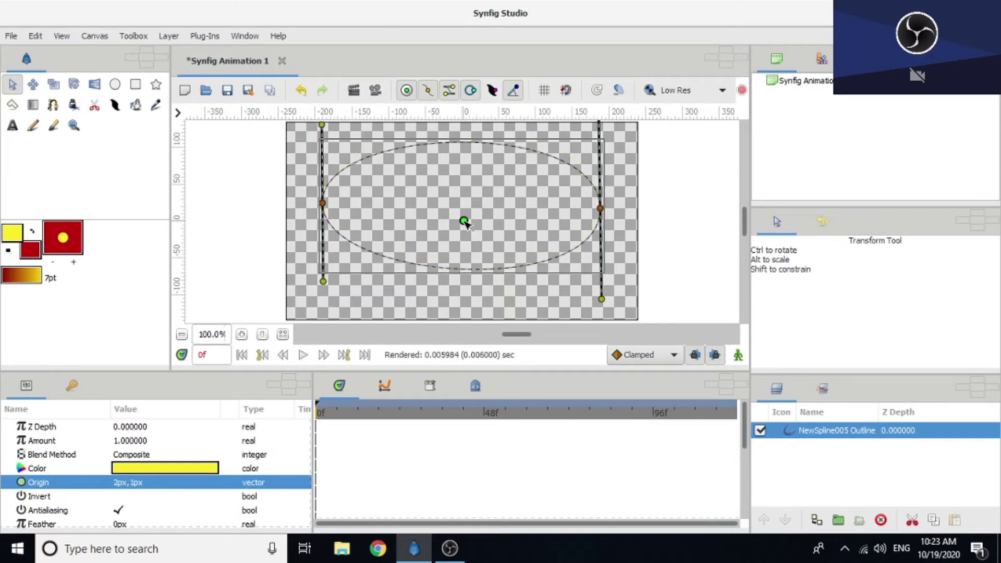
click(600, 211)
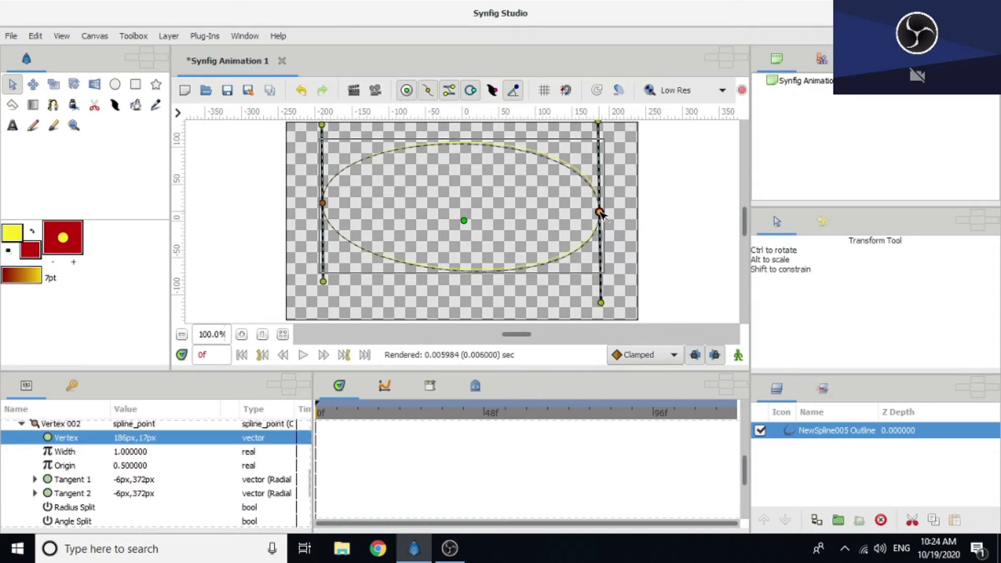
drag(601, 211, 602, 206)
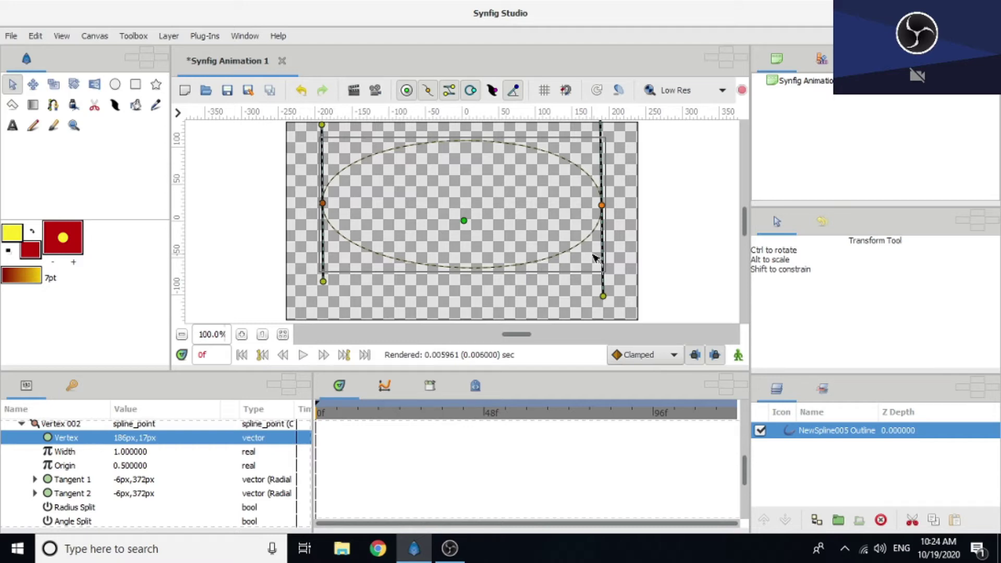
Draw a red circle layer with a radius of about 35px and move its origin to about -58px, 26px inside the ellipse.
click(115, 84)
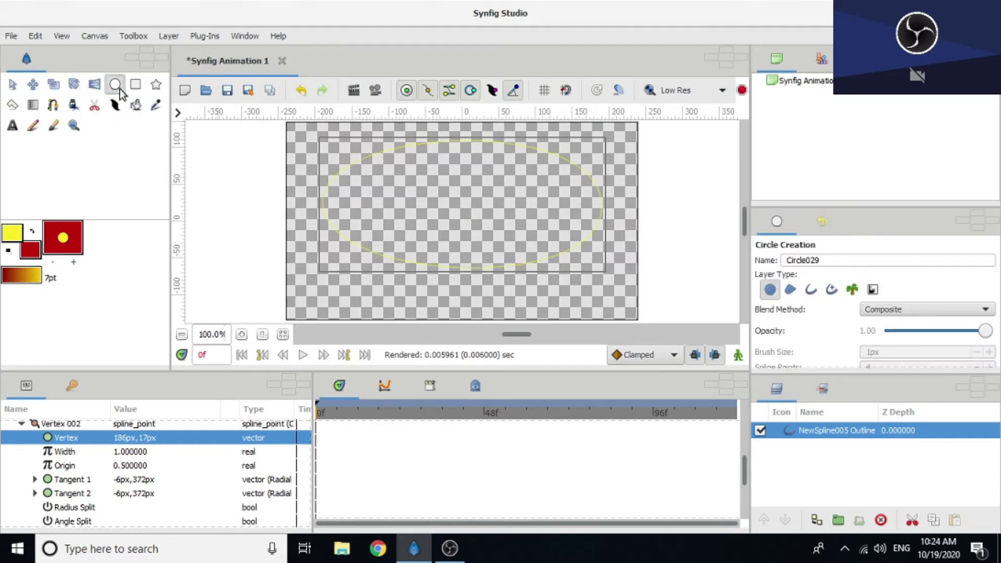
click(771, 291)
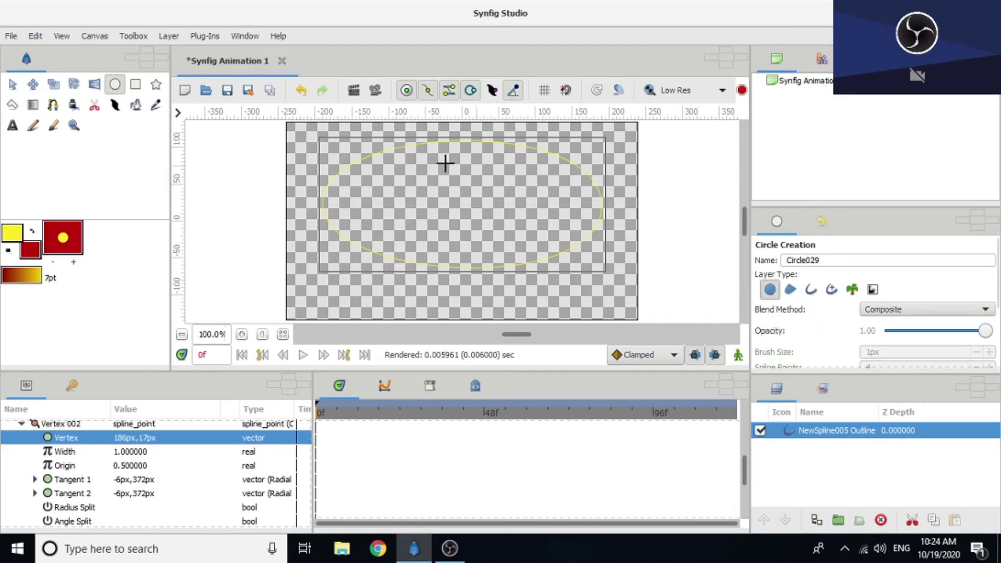
drag(389, 181, 410, 197)
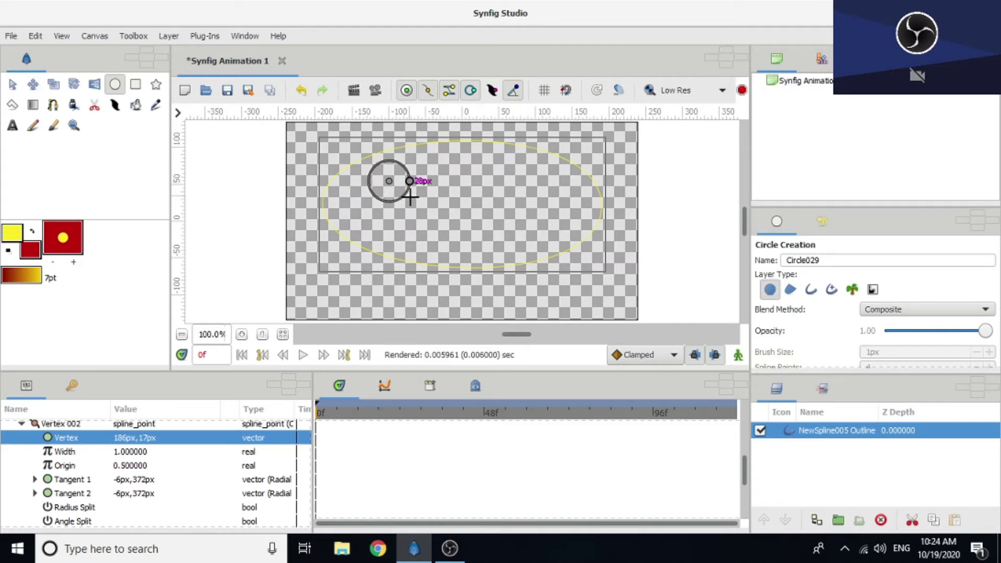
drag(410, 198, 415, 203)
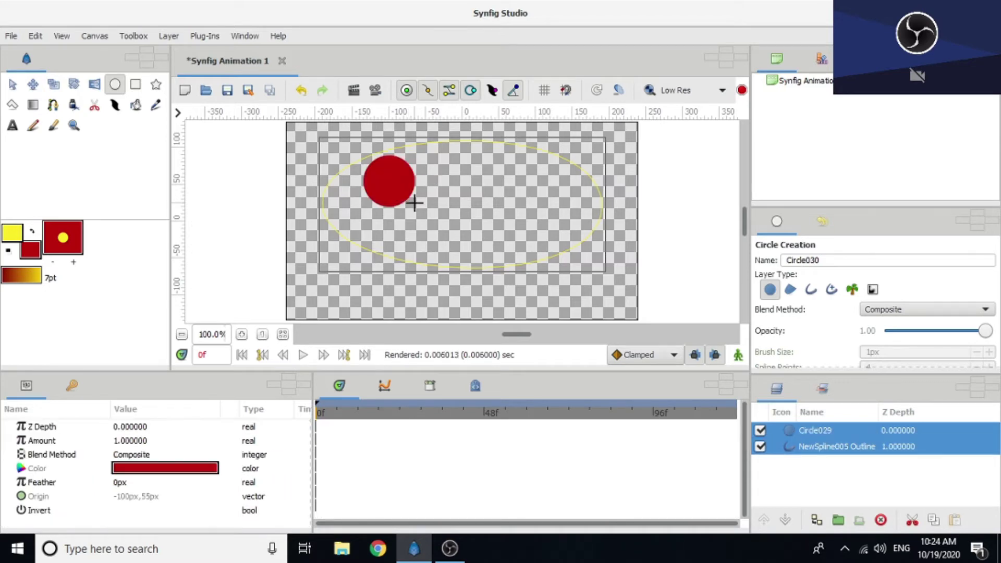
click(786, 436)
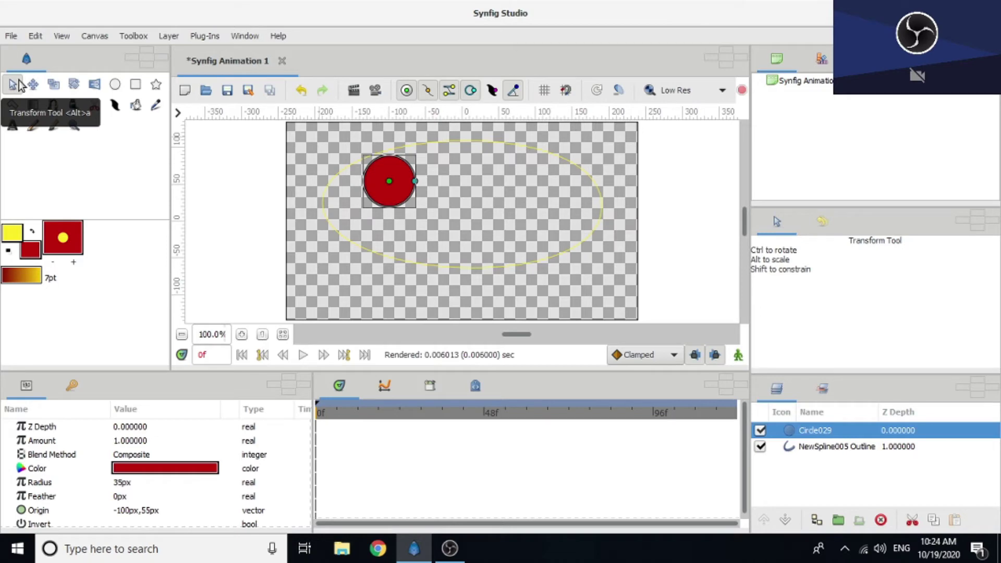
drag(389, 181, 420, 202)
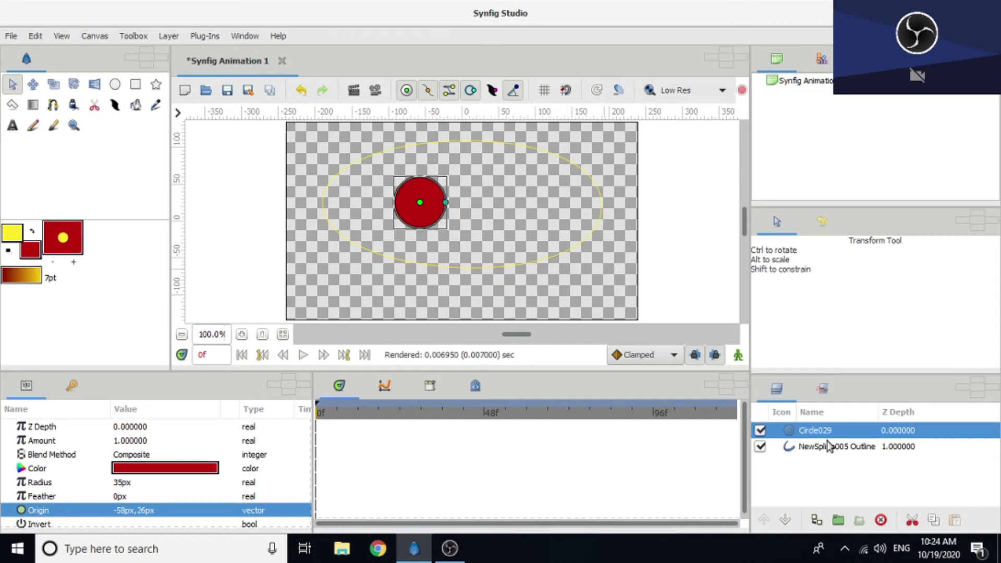
Add a Rotate transform layer above the circle and move its origin to about 18px, -4px.
right_click(787, 431)
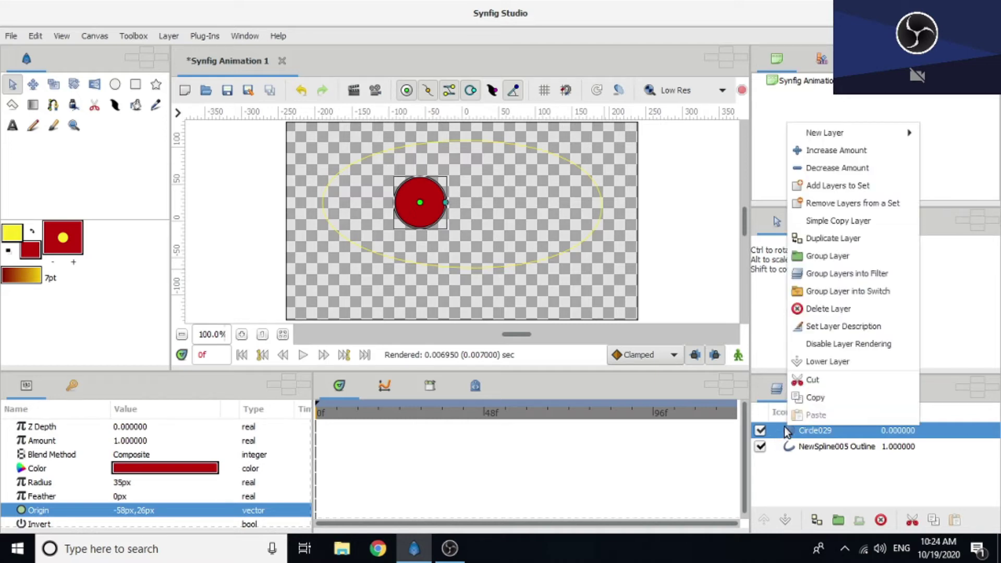
mouse_move(808, 136)
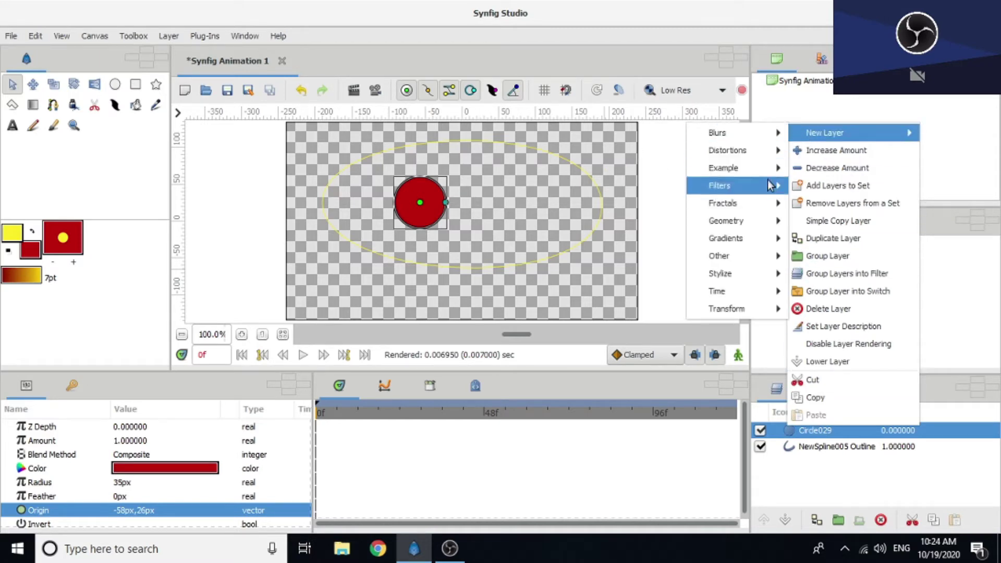
mouse_move(765, 309)
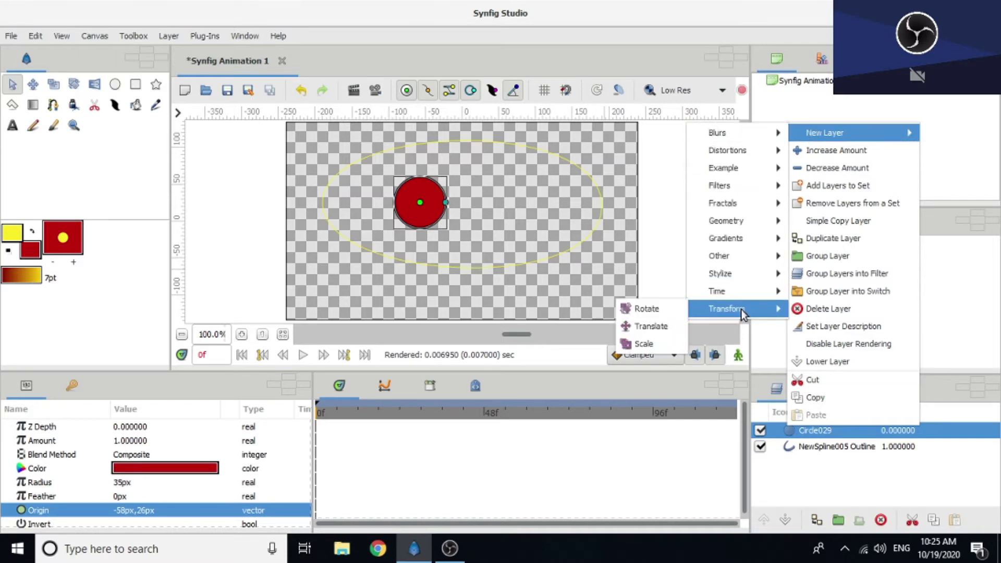
click(671, 311)
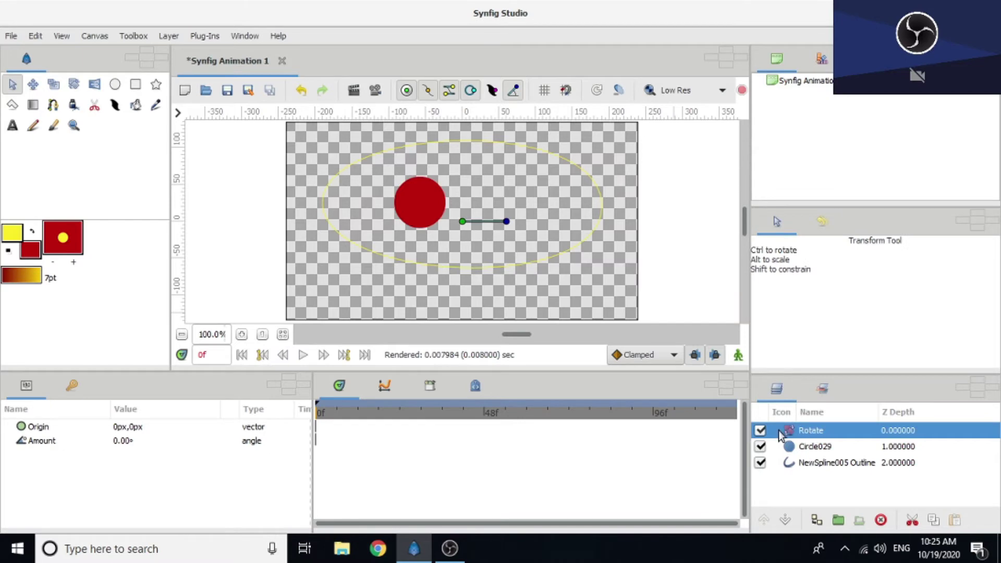
mouse_move(463, 221)
mouse_down()
mouse_move(474, 193)
mouse_move(477, 224)
mouse_up()
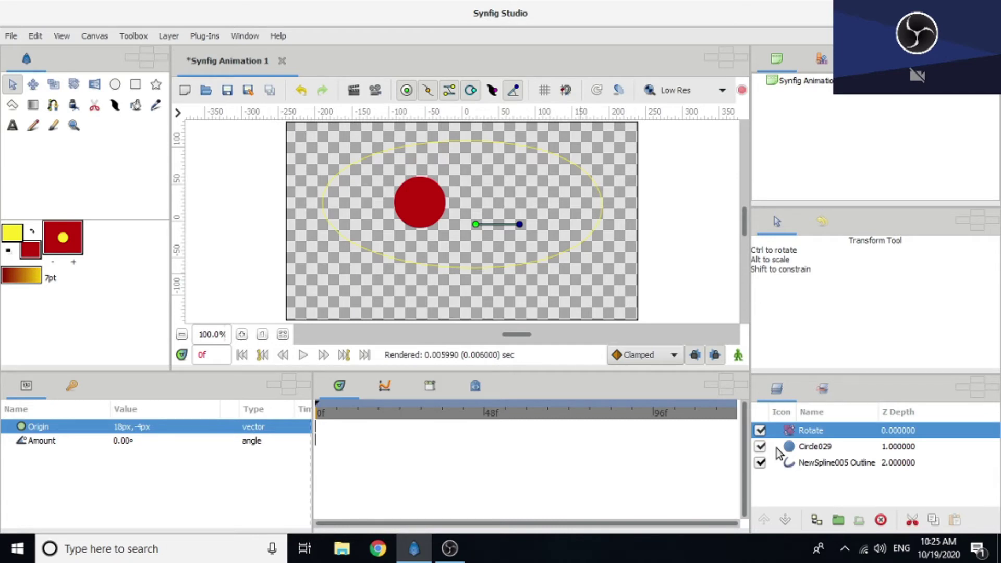
Group the Rotate layer and the circle layer together.
click(847, 463)
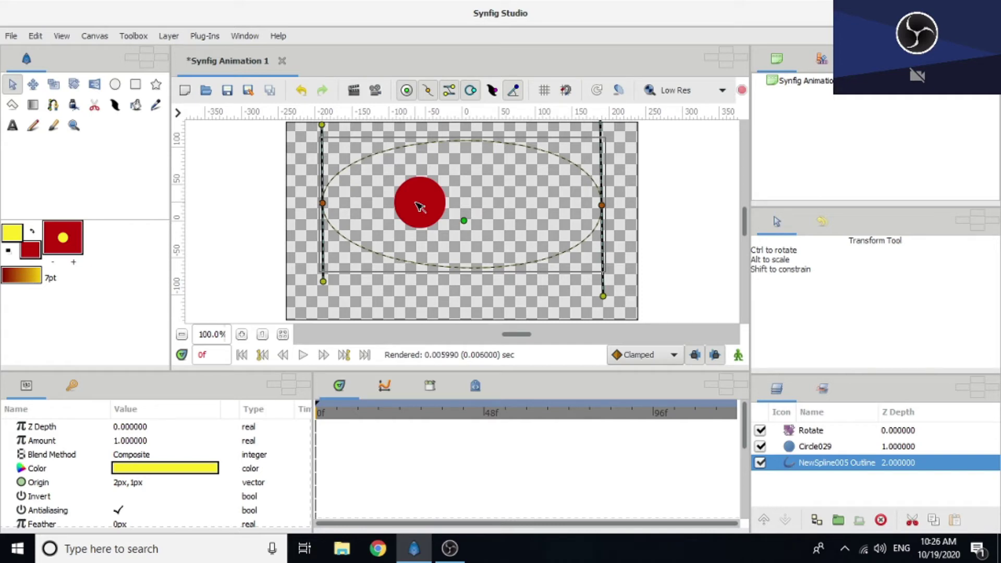
click(782, 432)
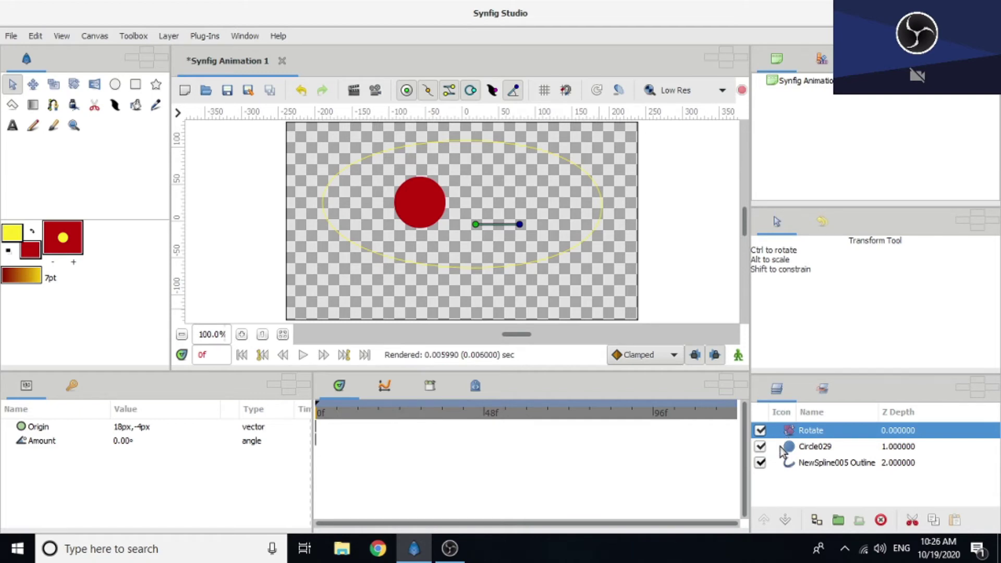
ctrl+click(783, 451)
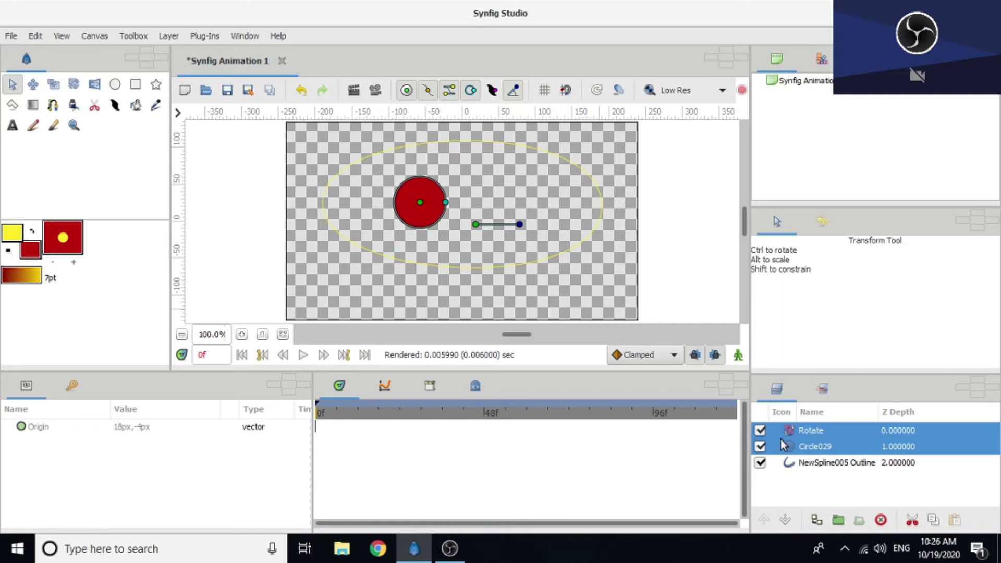
right_click(781, 439)
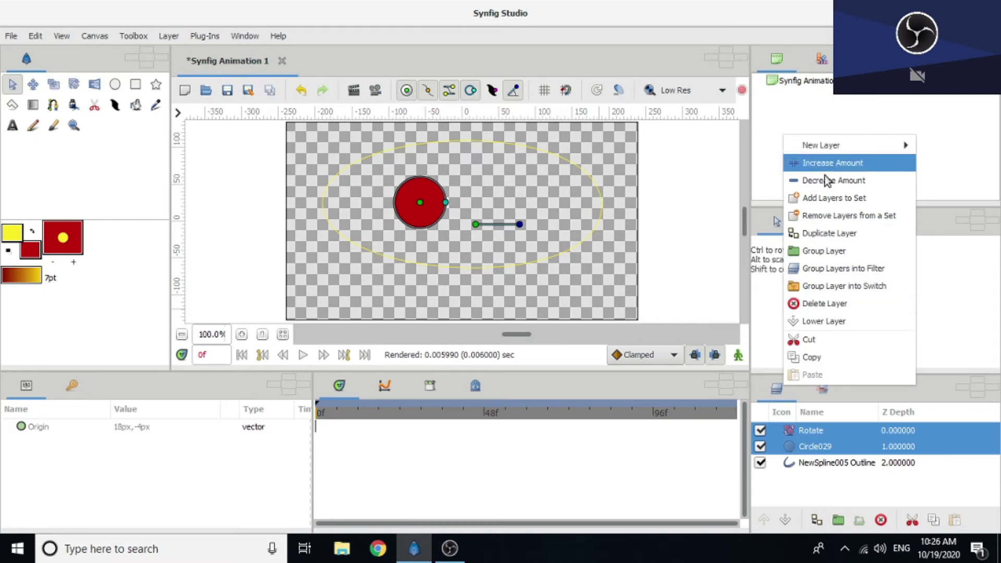
click(840, 253)
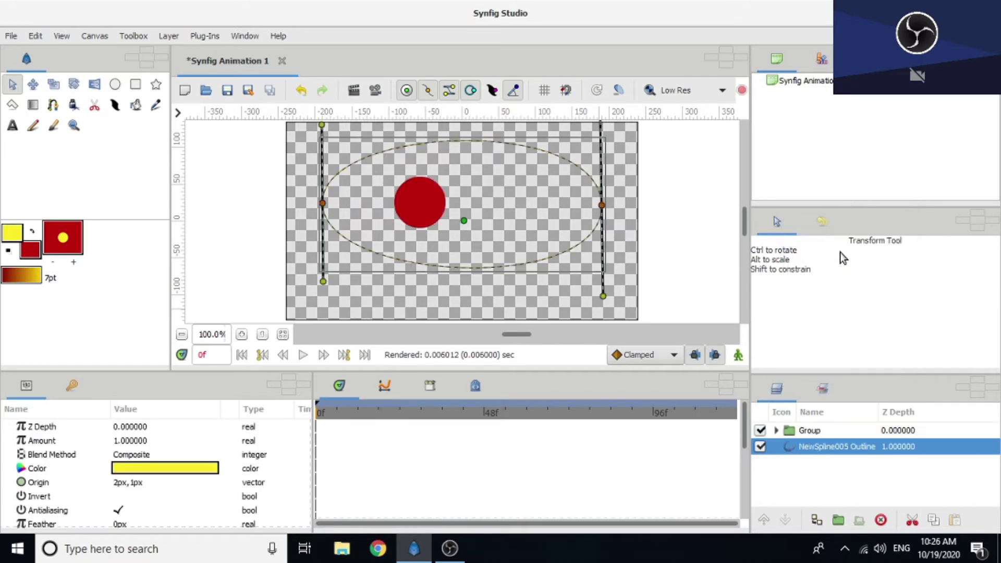
Select the Rotate and circle layers inside the group and move their origins together to about -8px, 35px inside the ellipse.
click(777, 431)
click(799, 447)
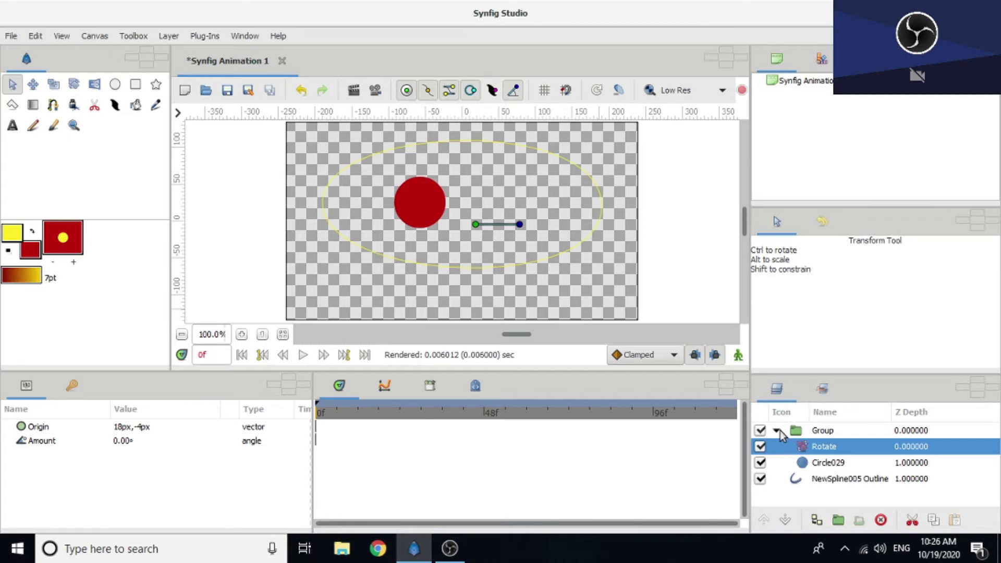
ctrl+click(797, 463)
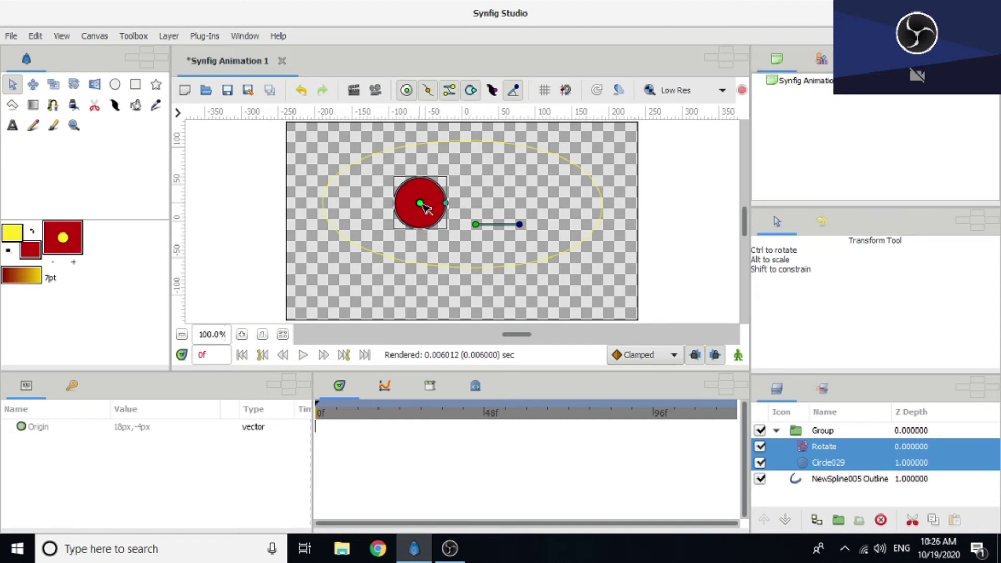
drag(420, 202, 459, 196)
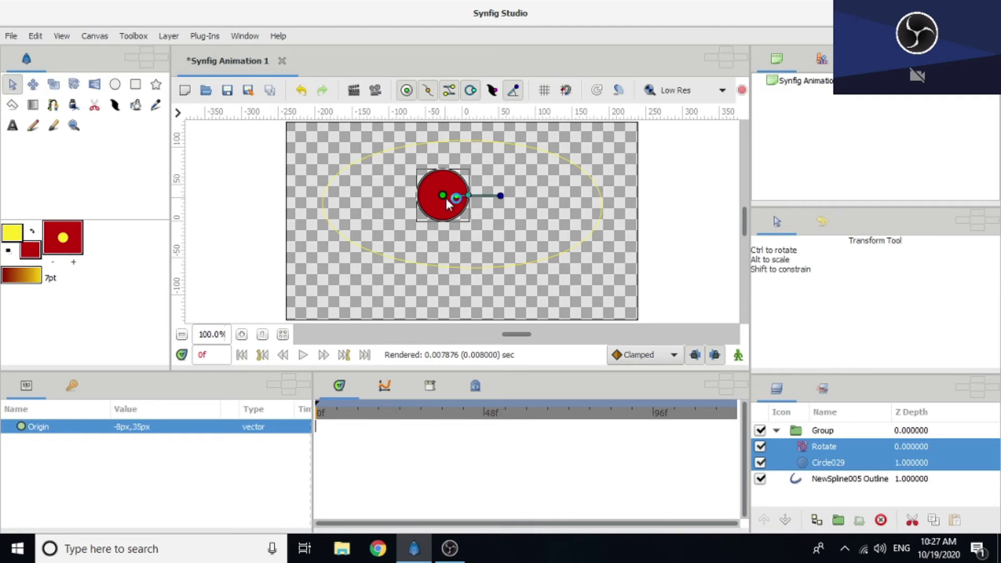
drag(446, 199, 443, 198)
Add the ellipse outline to the selection and link the Rotate and circle origins to its spline along the upper edge.
ctrl+click(816, 479)
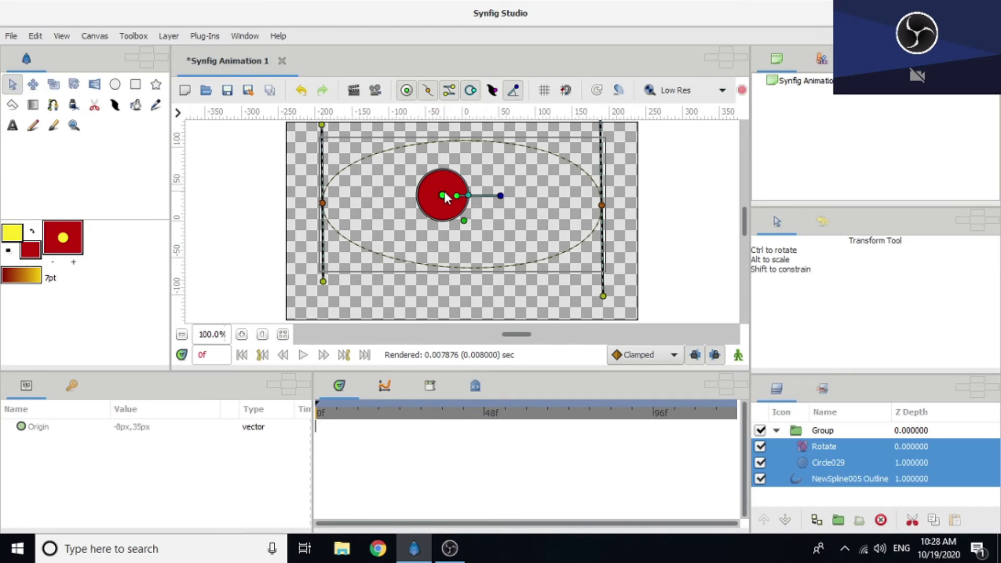
drag(442, 200, 516, 144)
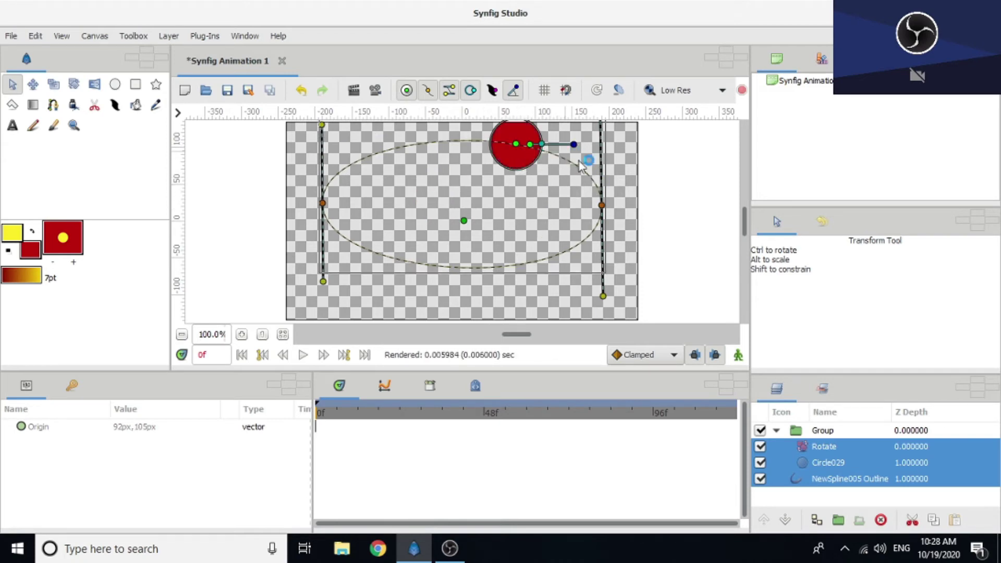
right_click(500, 148)
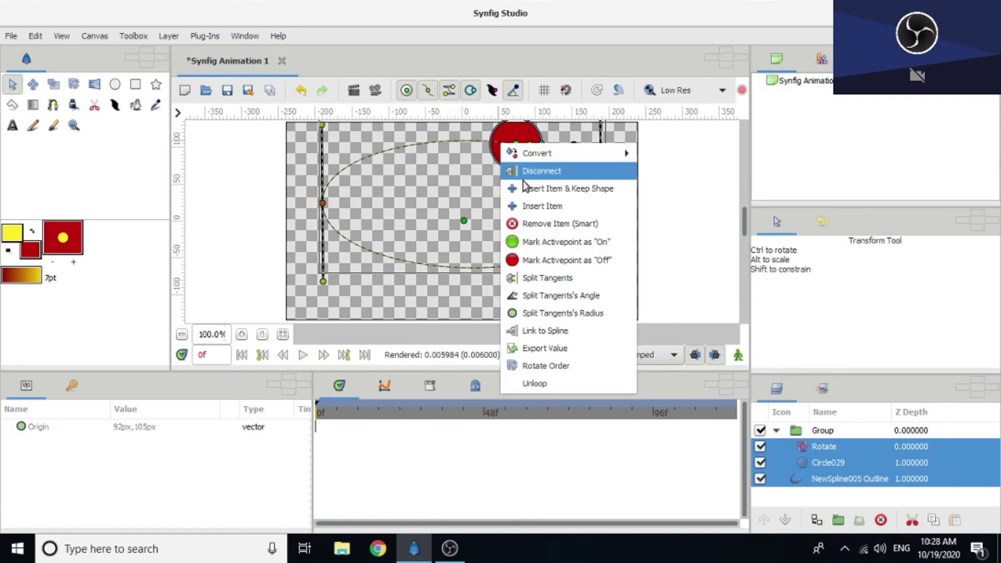
click(581, 335)
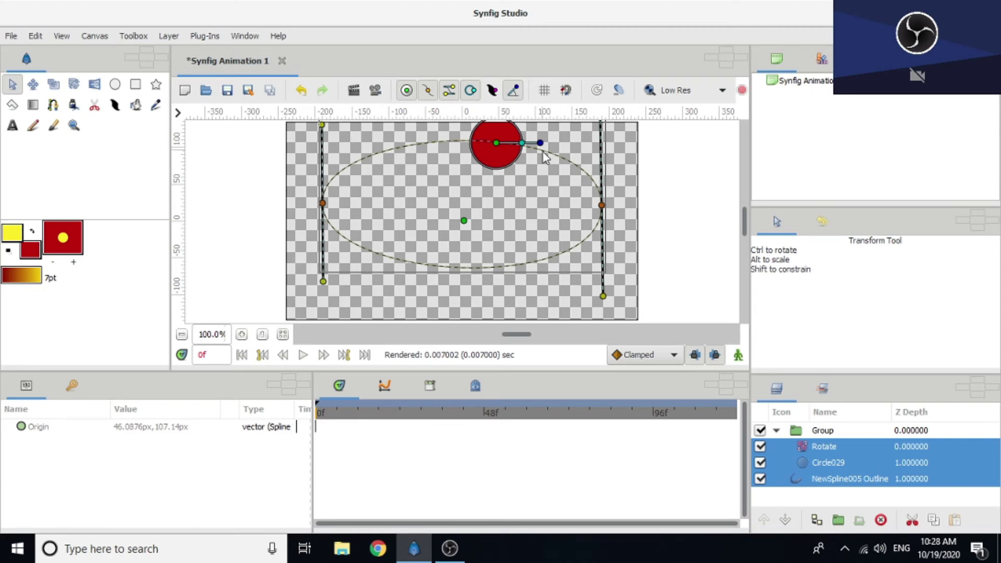
Turn on animate editing mode for the Rotate and circle layers and keyframe their origin at about 52px, 107px on frame 1.
click(784, 484)
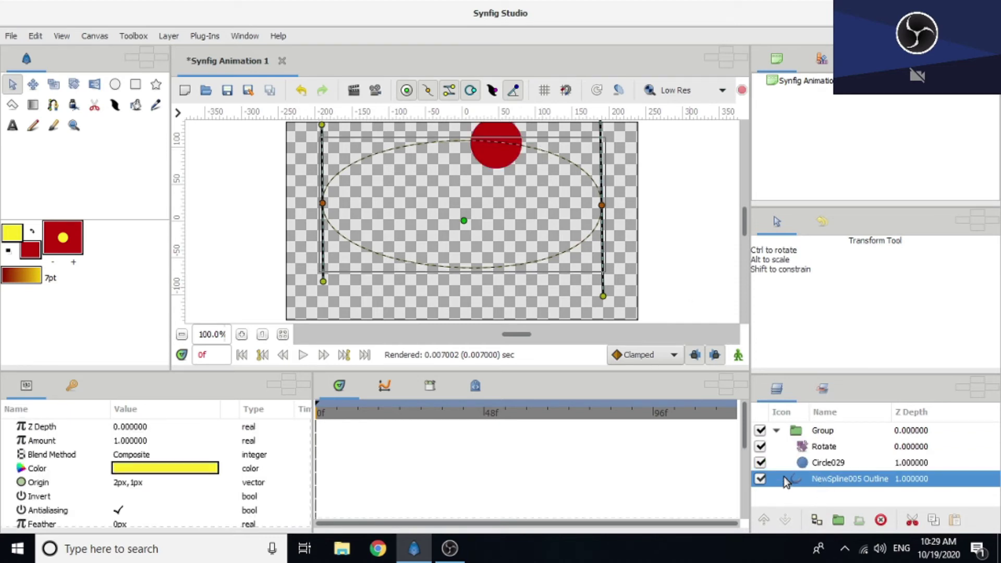
click(784, 452)
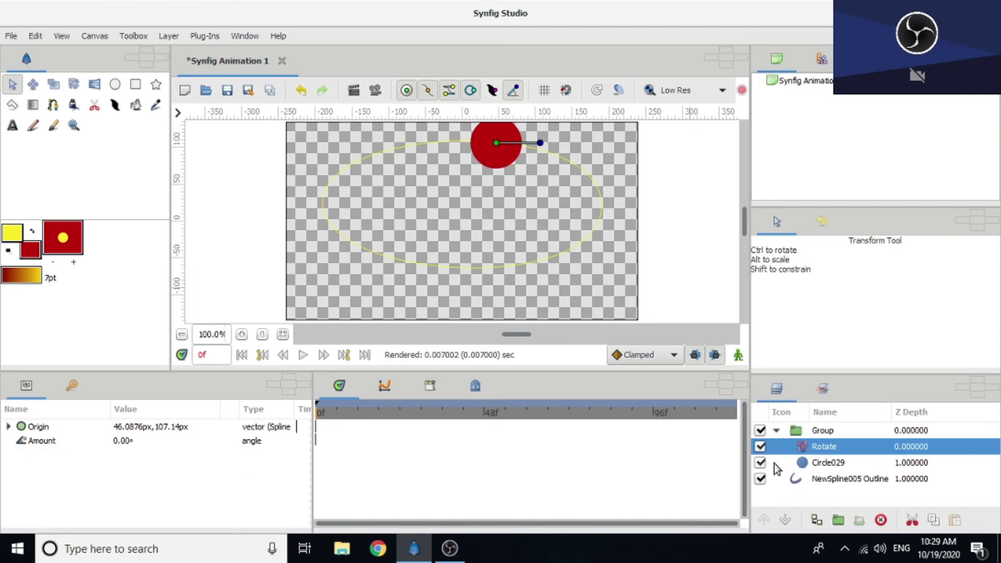
ctrl+click(788, 466)
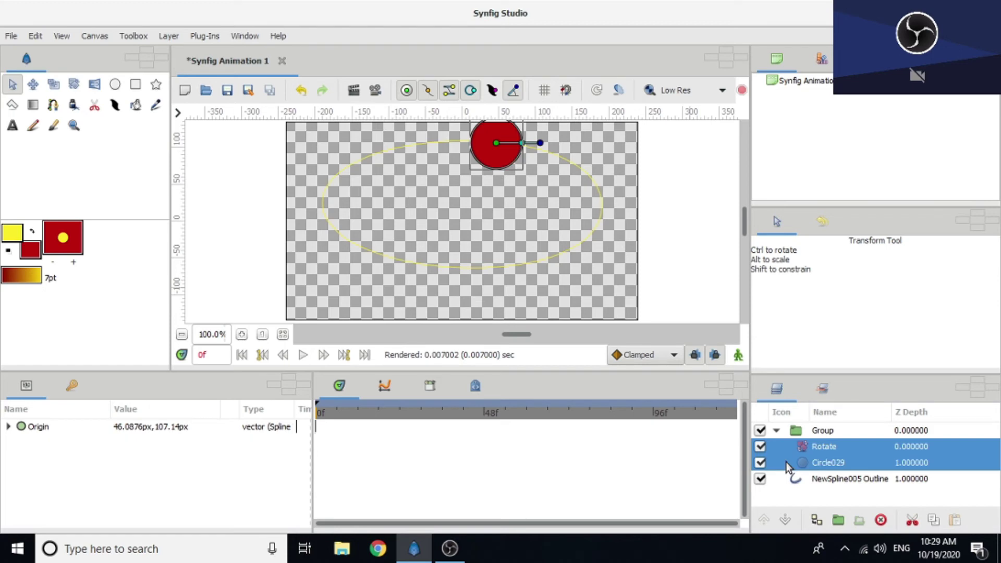
click(740, 354)
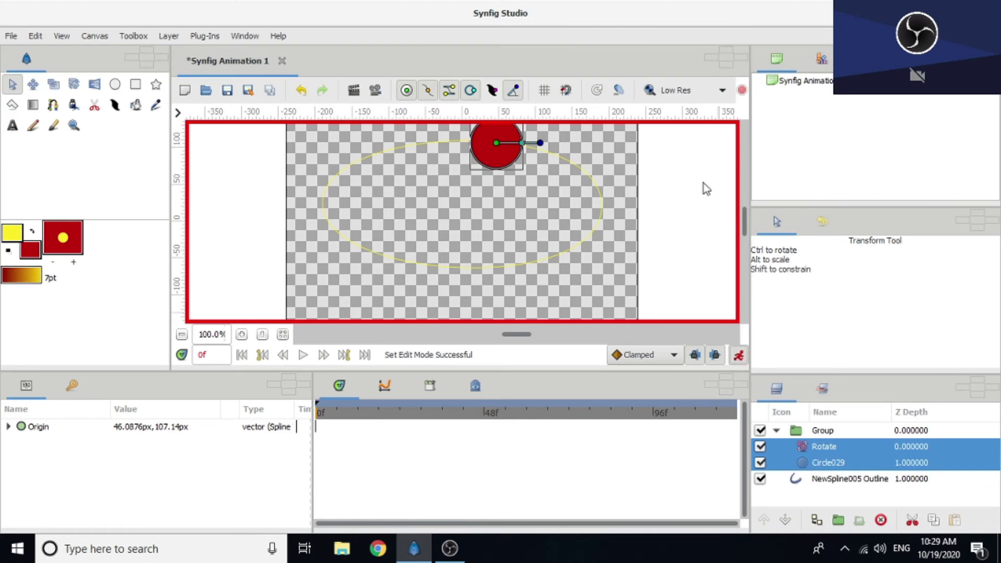
click(321, 412)
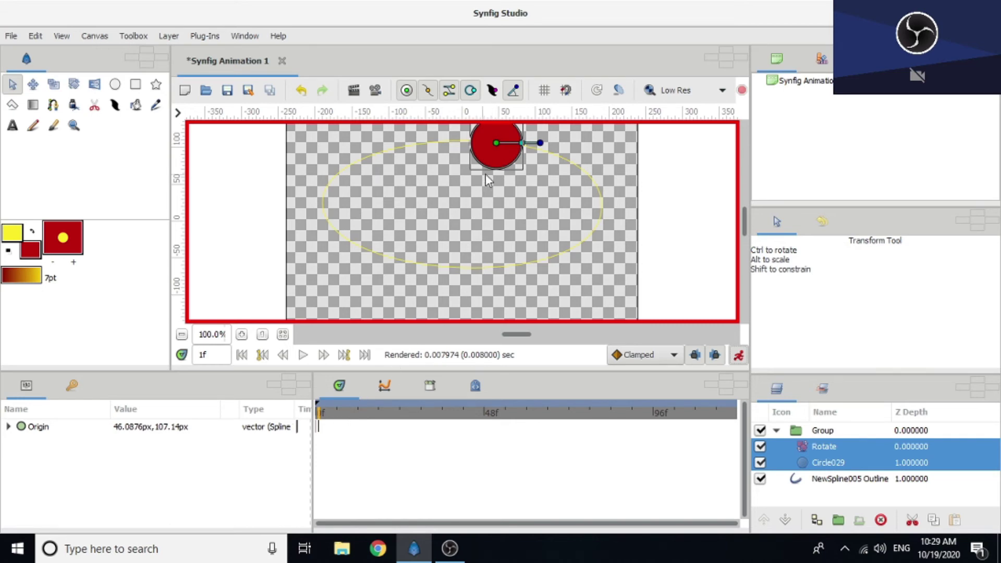
drag(495, 144, 501, 143)
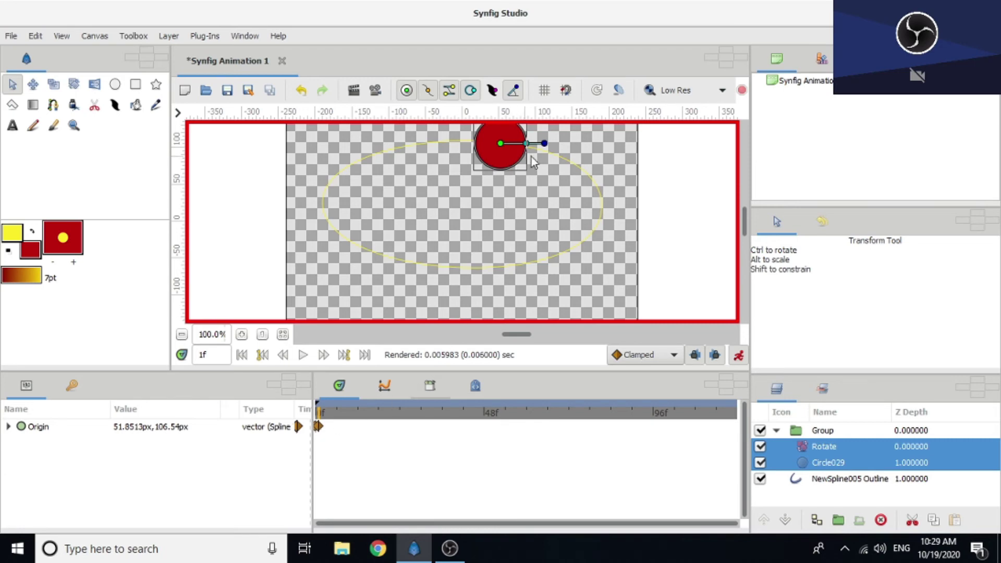
Keyframe the circle clockwise along the ellipse, at about 186px, 36px on frame 30 and 137px, -43px on frame 49.
click(379, 413)
drag(480, 164, 595, 201)
click(421, 413)
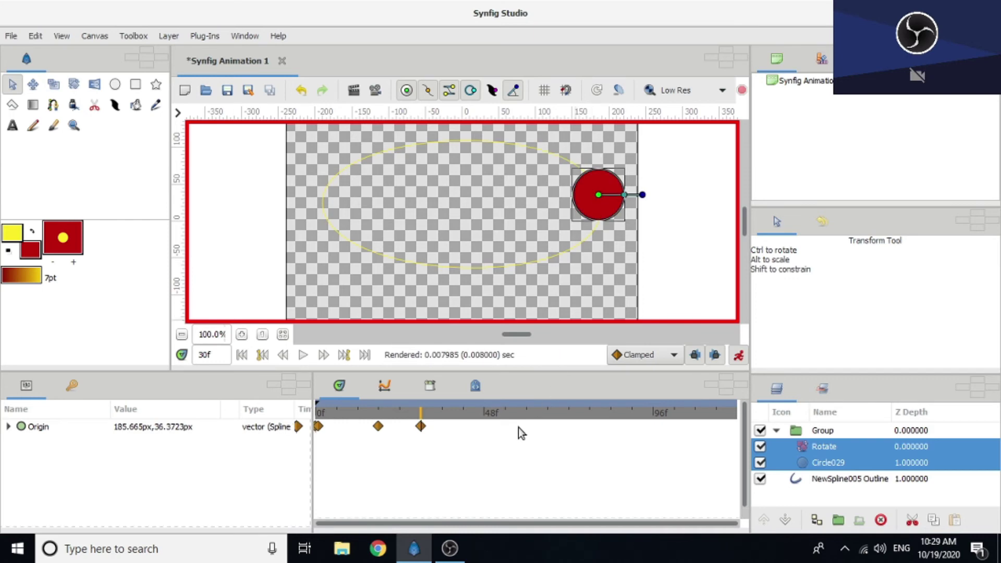
click(487, 415)
drag(598, 200, 564, 258)
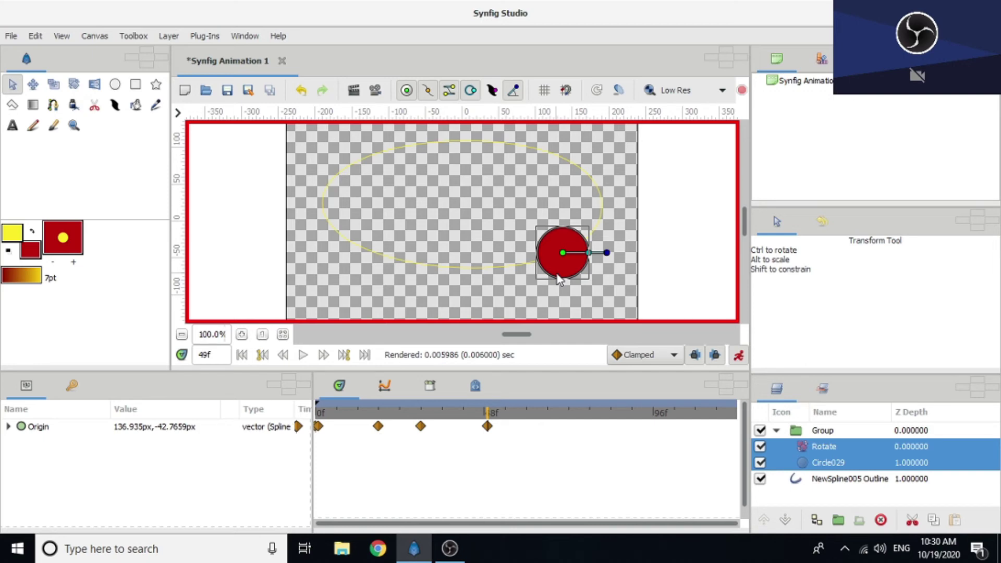
Keyframe the circle along the ellipse's lower edge to its left end, reaching about -188px, 44px by frame 92.
click(551, 413)
mouse_move(564, 252)
mouse_down()
mouse_move(500, 268)
mouse_move(426, 268)
mouse_move(330, 234)
mouse_move(324, 189)
mouse_up()
click(598, 413)
click(640, 413)
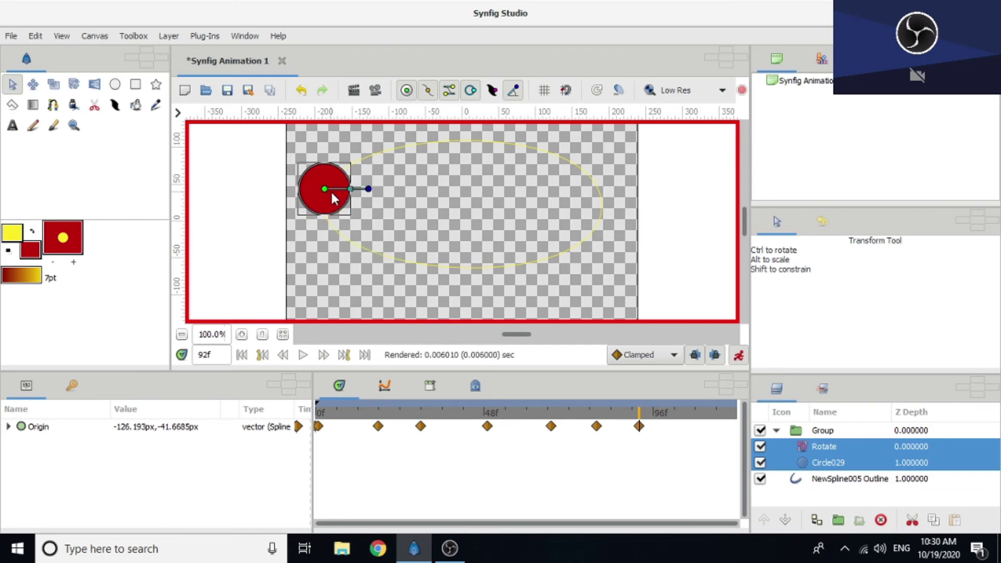
Keyframe the origin at about -95px, 98px on frame 104, 28px, 108px on 116 and 82px, 102px on 120, and turn off animate editing mode.
click(681, 413)
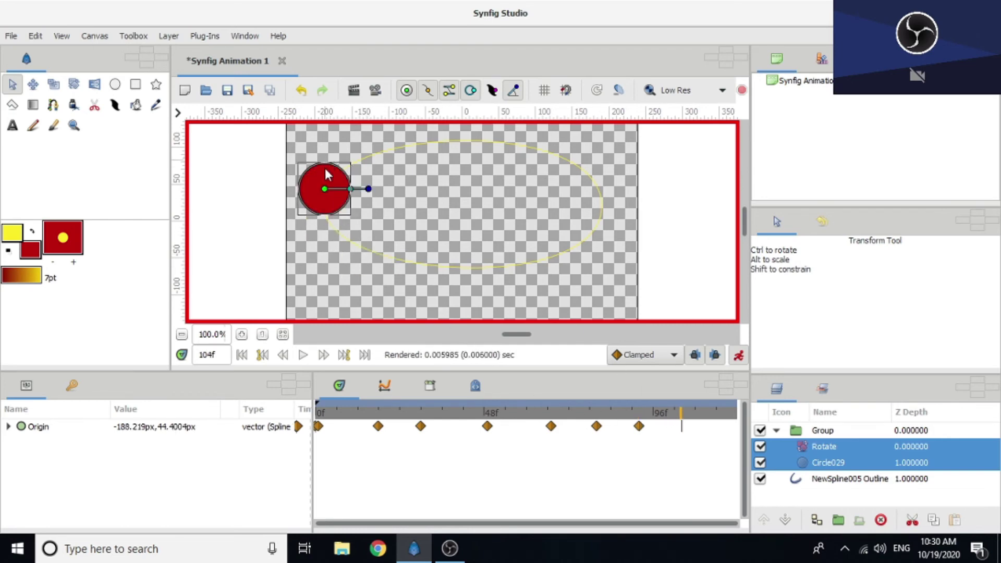
drag(324, 189, 392, 149)
click(724, 414)
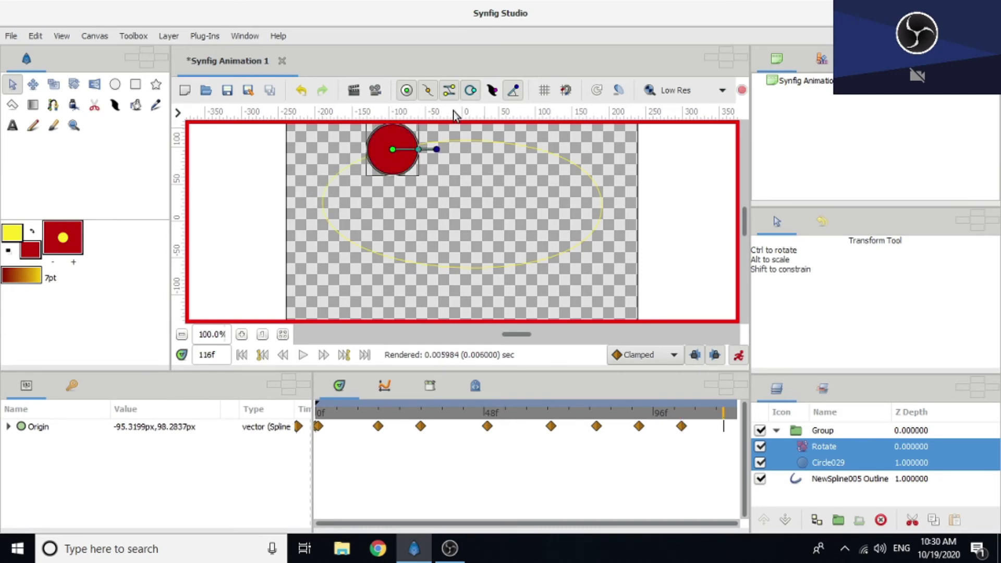
drag(392, 150, 484, 142)
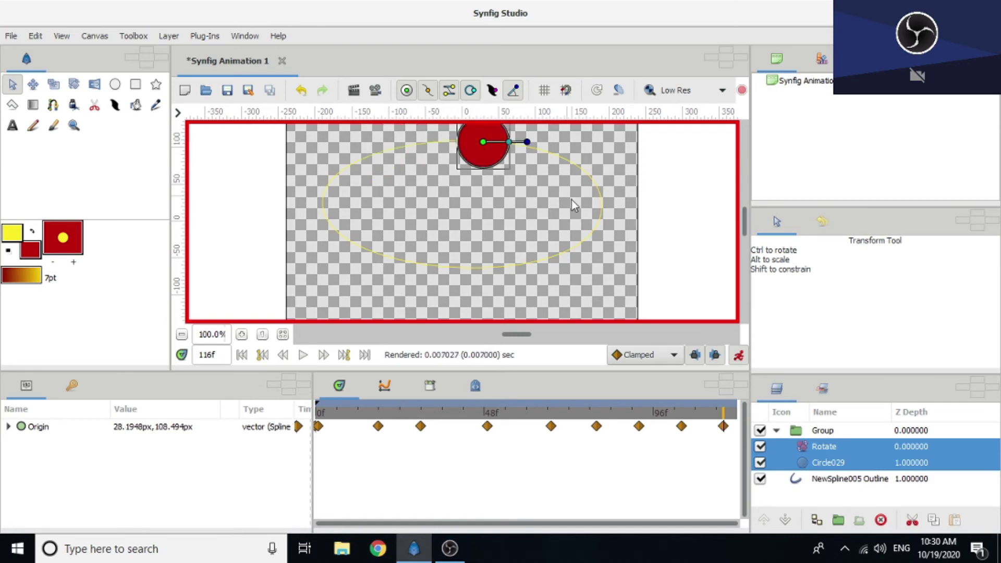
click(737, 415)
drag(483, 144, 525, 148)
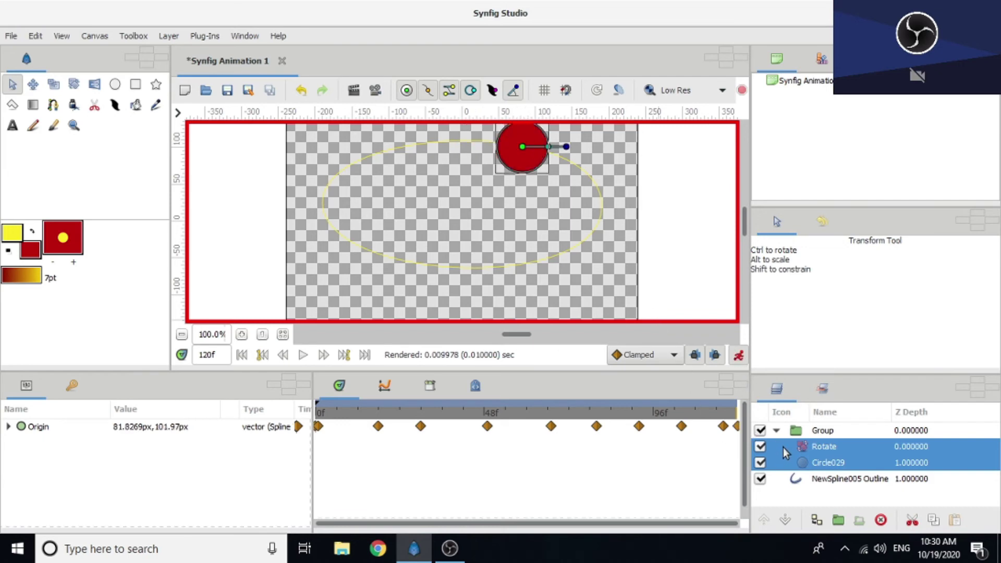
click(738, 356)
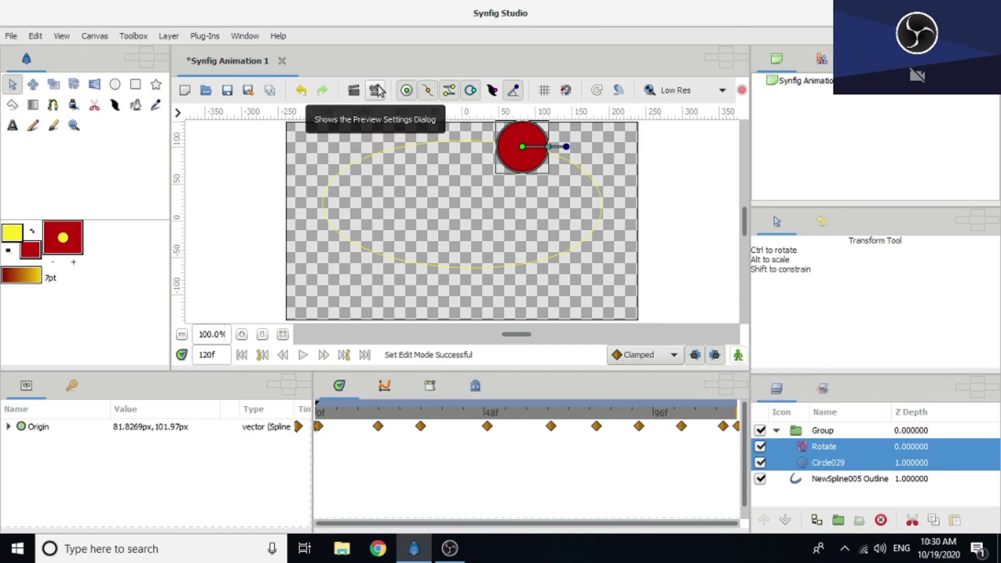
Generate a preview of the animation at 0.50 quality and 12 FPS and play it.
click(10, 36)
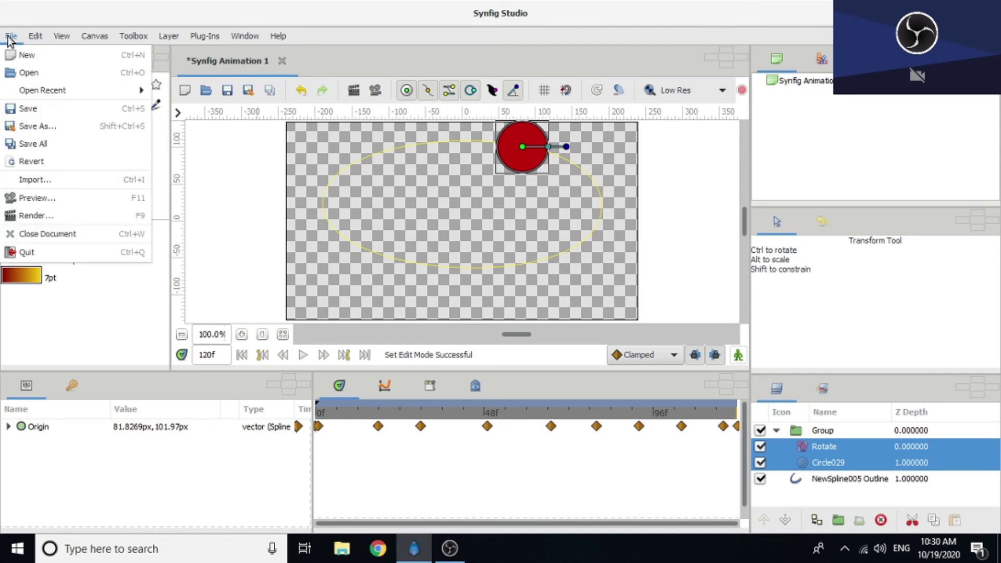
click(46, 199)
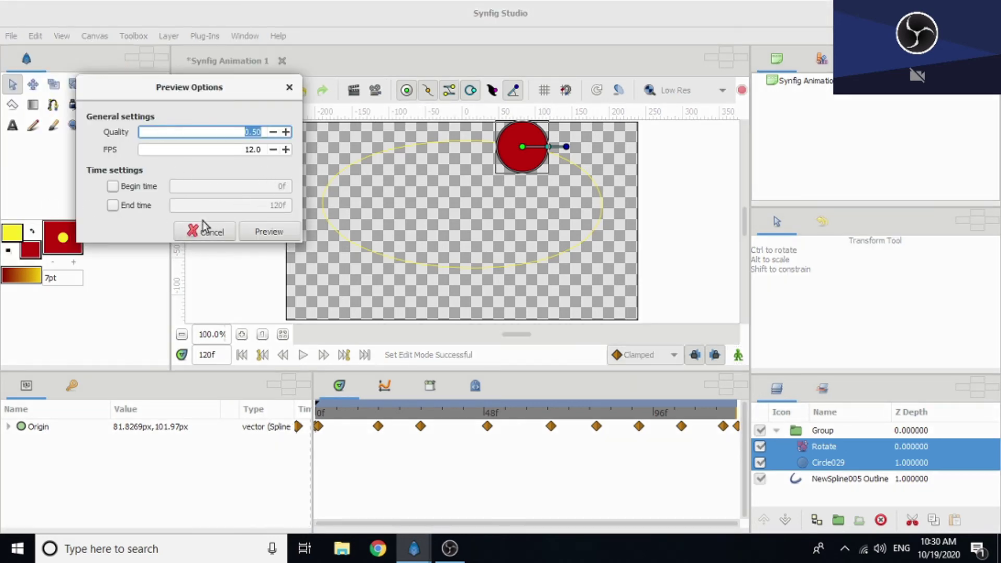
click(275, 237)
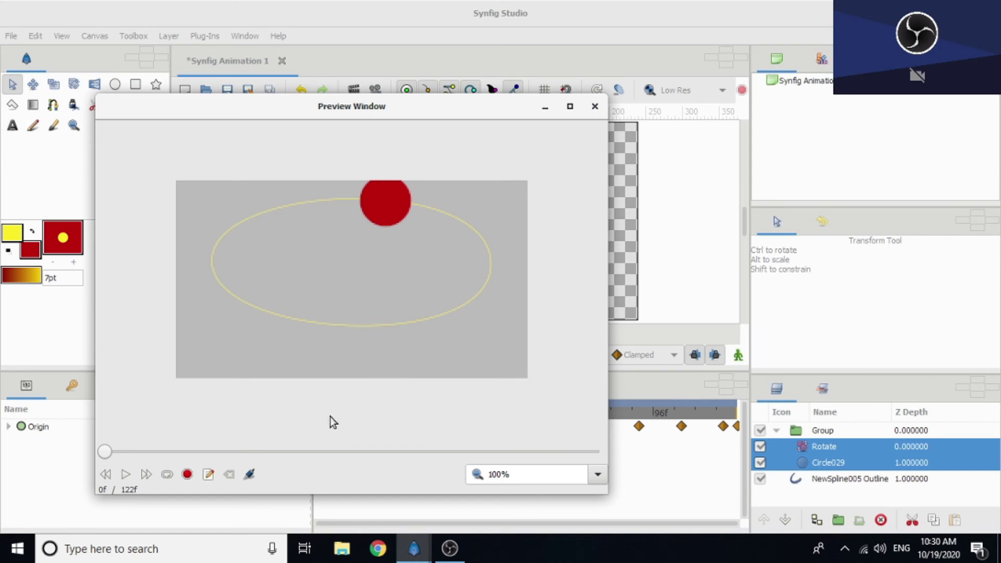
drag(430, 114, 547, 60)
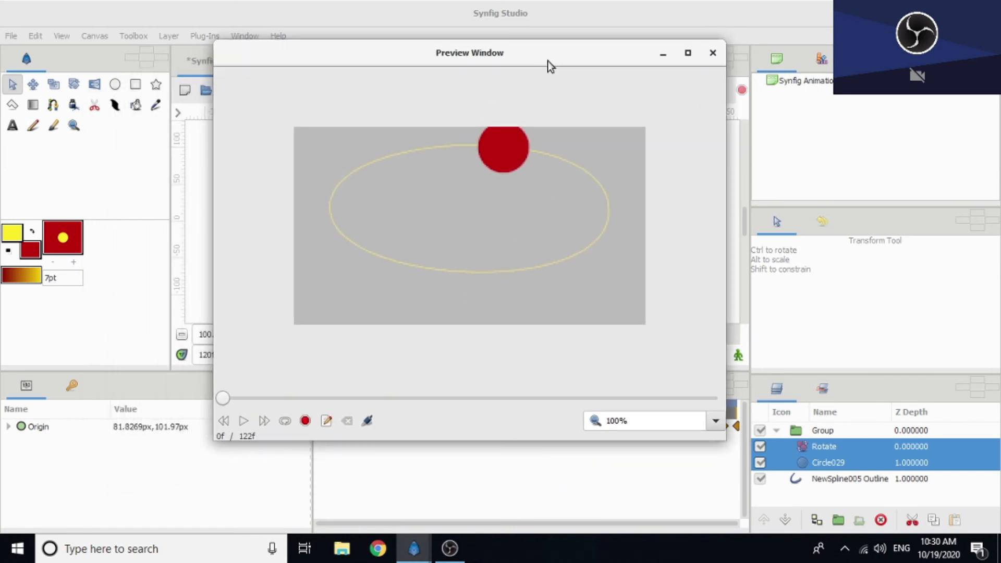
click(247, 428)
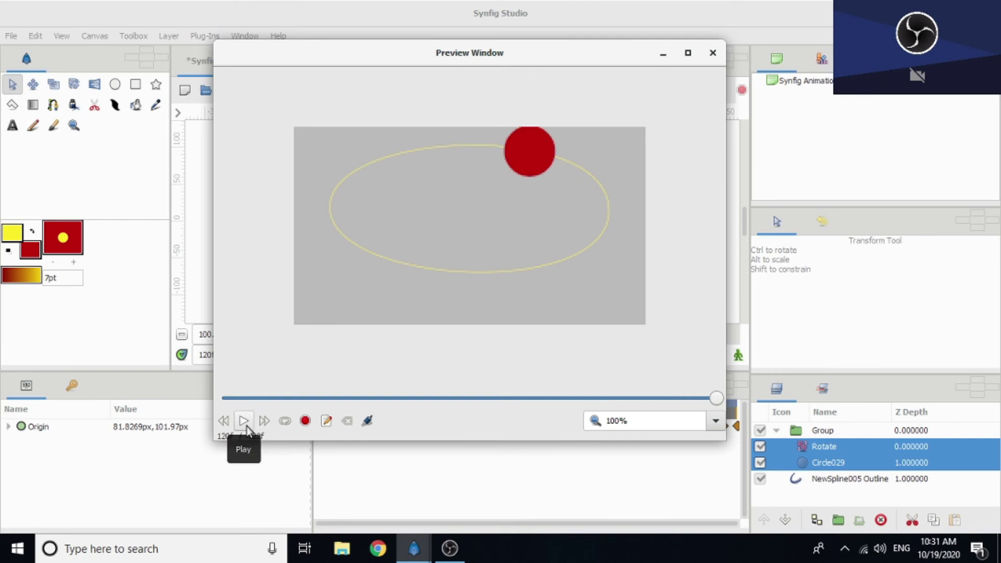
Replay the preview with looping enabled, pause it and close the preview.
click(291, 422)
click(243, 422)
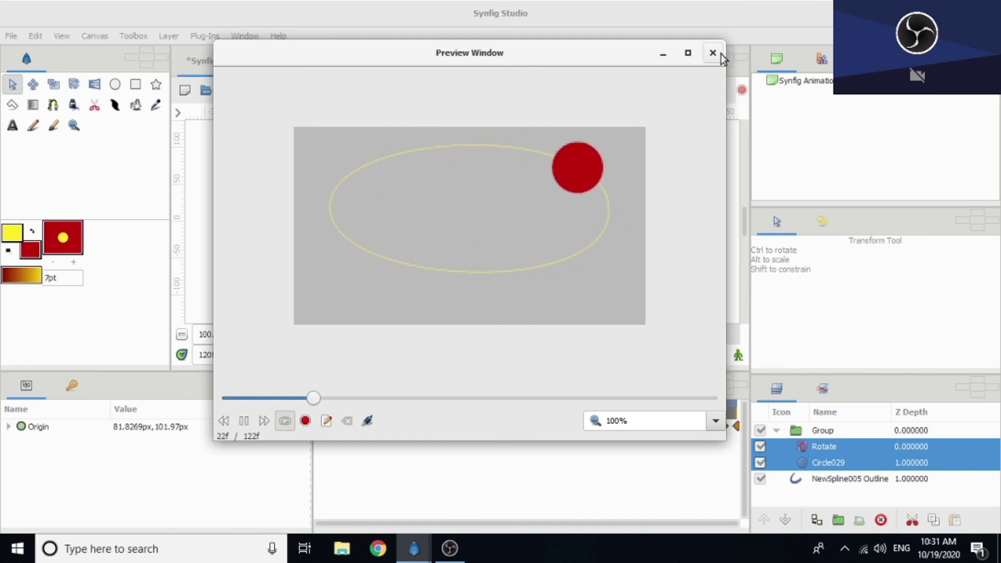
click(244, 420)
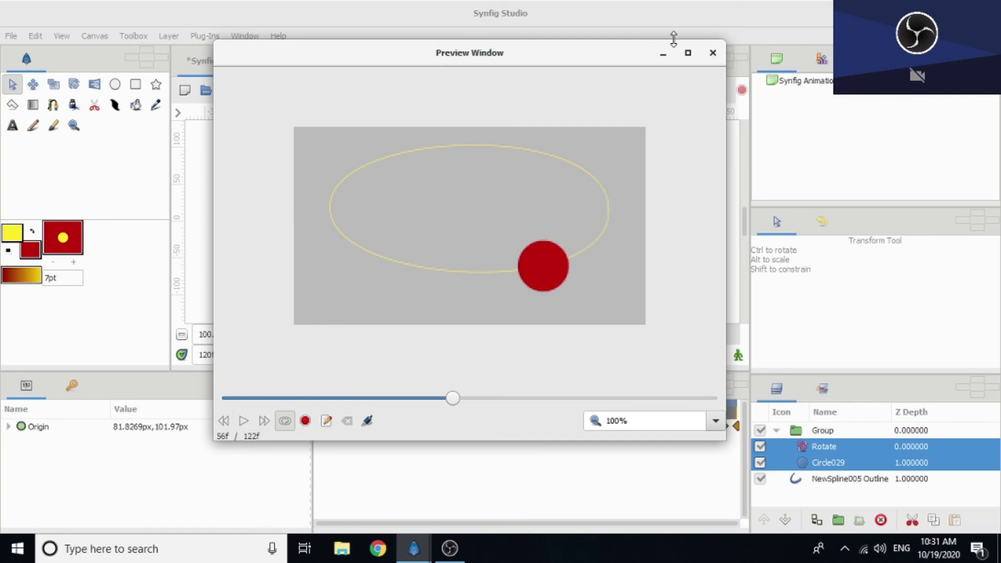
click(712, 53)
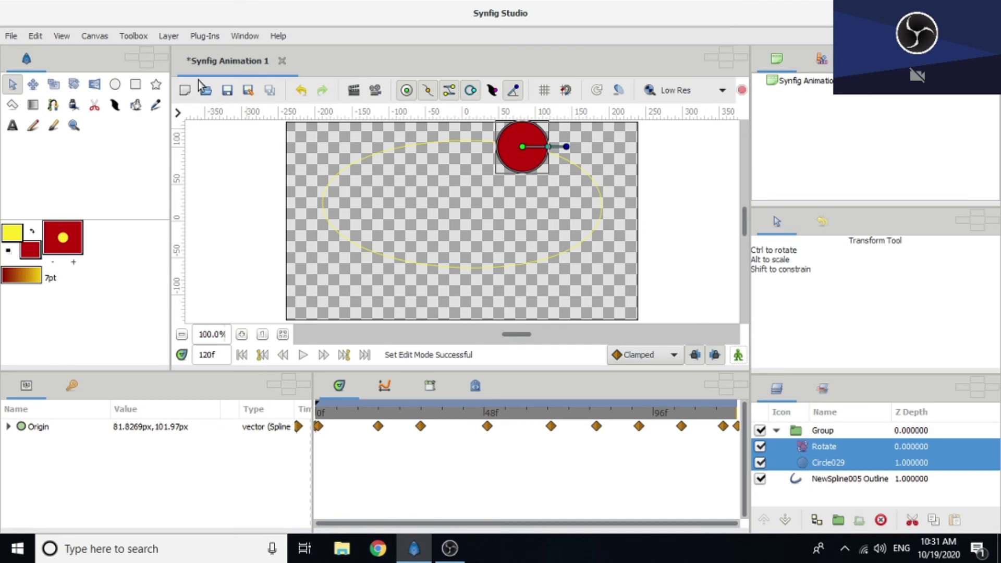
Save the animation under the name Spline as a compressed Synfig file (*.sifz) in the ch-4 folder.
click(230, 91)
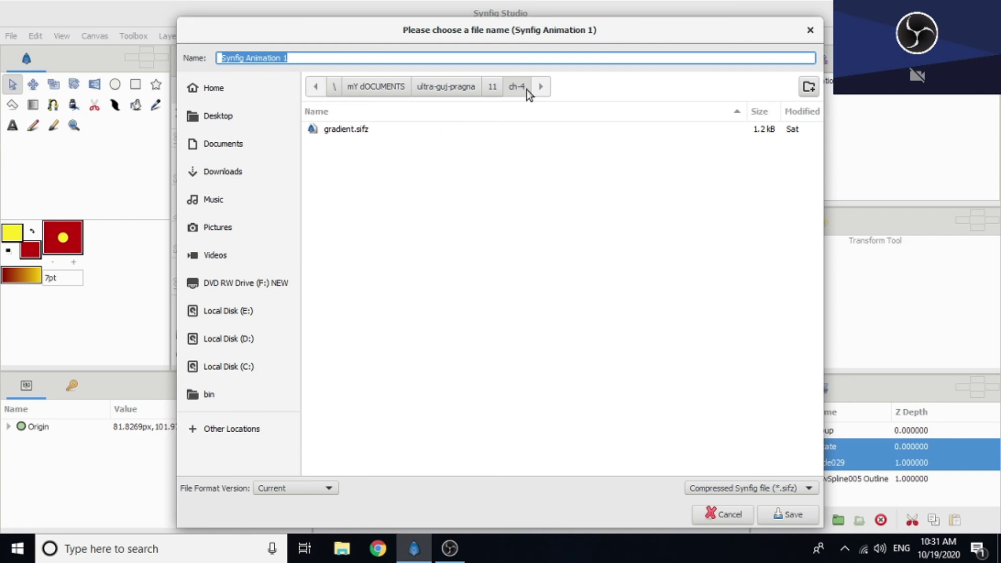
click(367, 61)
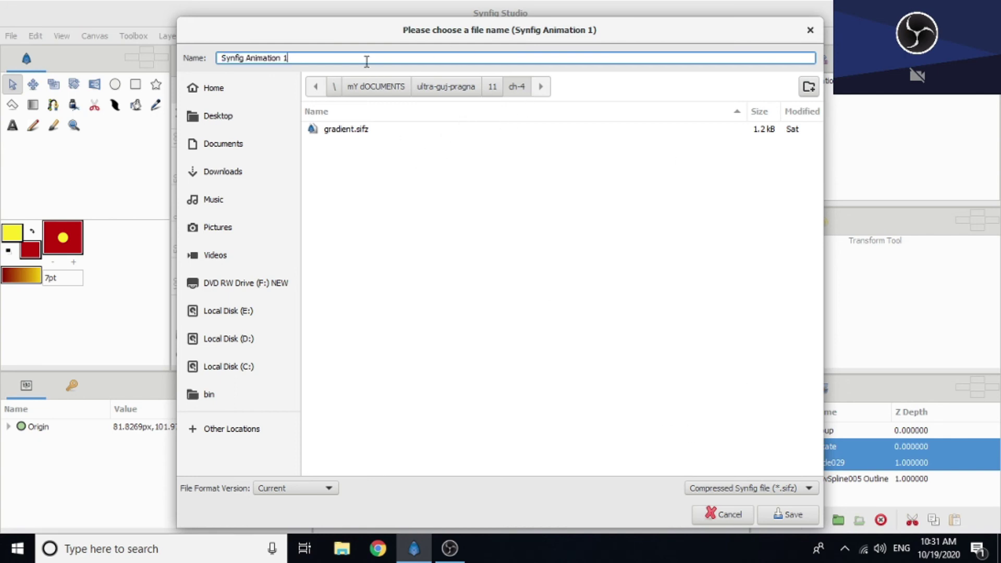
key(BackSpace)
key(BackSpace)
key(BackSpace)
key(BackSpace)
key(BackSpace)
key(BackSpace)
key(BackSpace)
key(BackSpace)
key(BackSpace)
key(BackSpace)
key(BackSpace)
key(BackSpace)
key(BackSpace)
key(BackSpace)
key(BackSpace)
key(BackSpace)
key(BackSpace)
key(BackSpace)
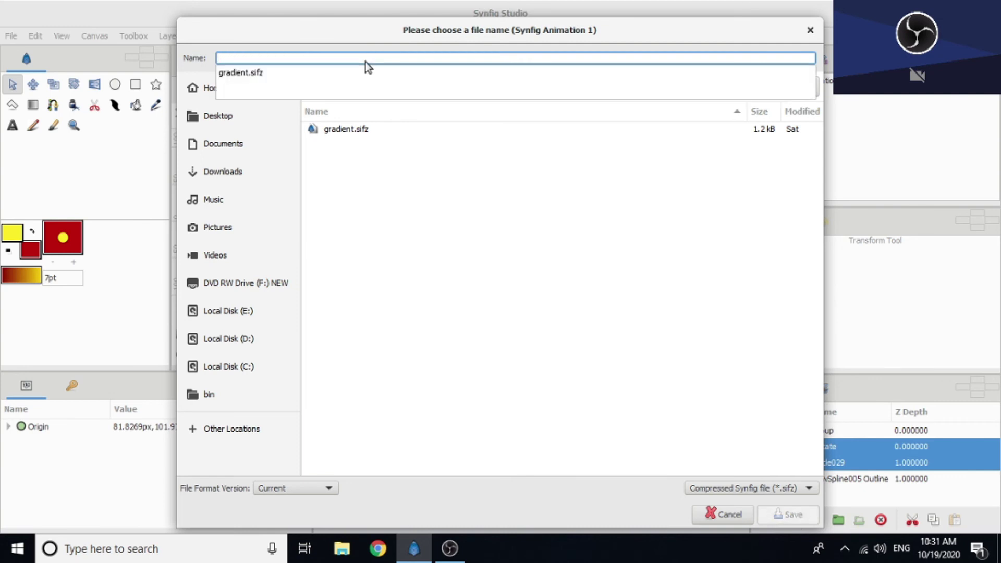
text(Spline)
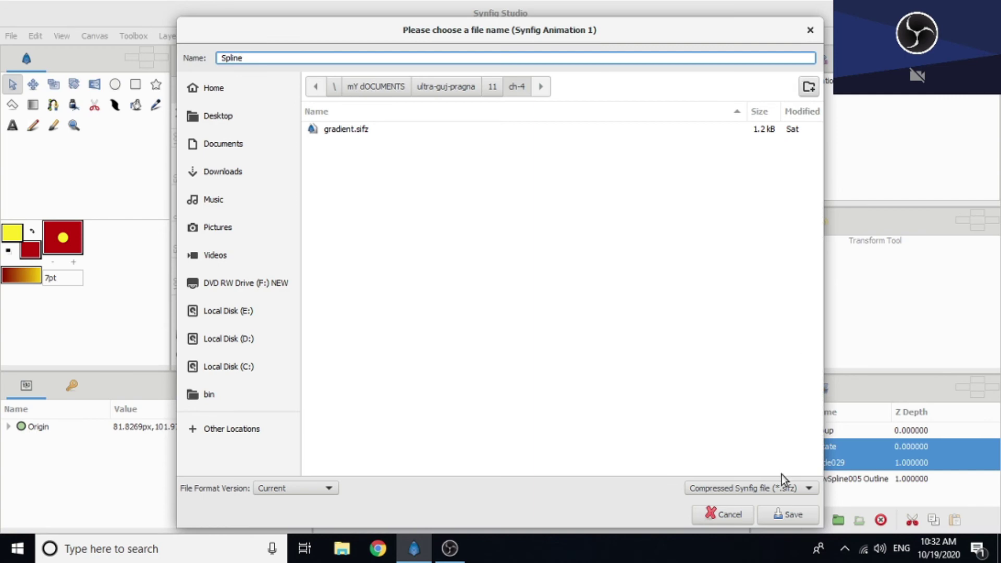
click(790, 516)
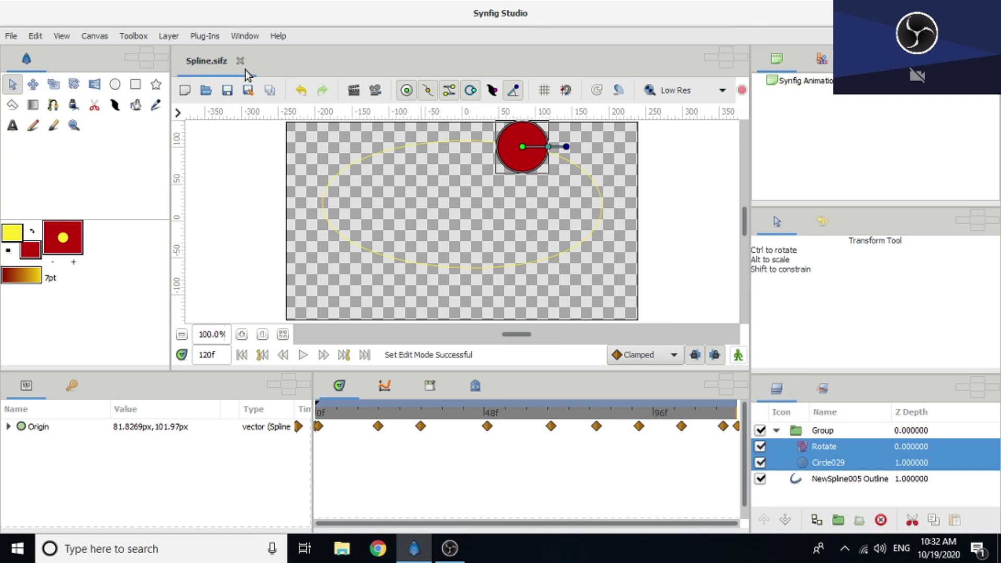
Render the animation as Spline.gif in the ch-4 folder with the gif target and dismiss the canvas options dialog.
click(12, 36)
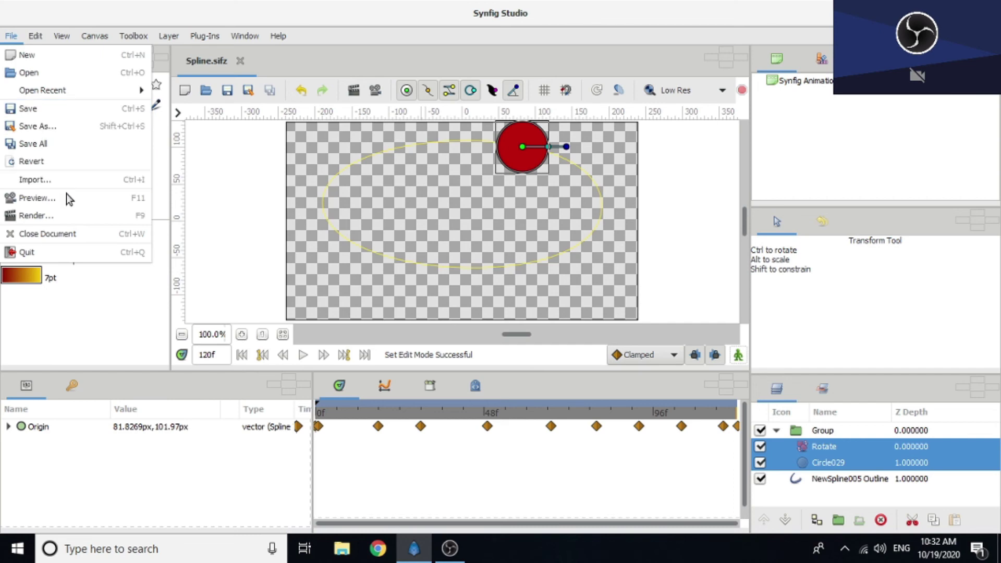
click(64, 214)
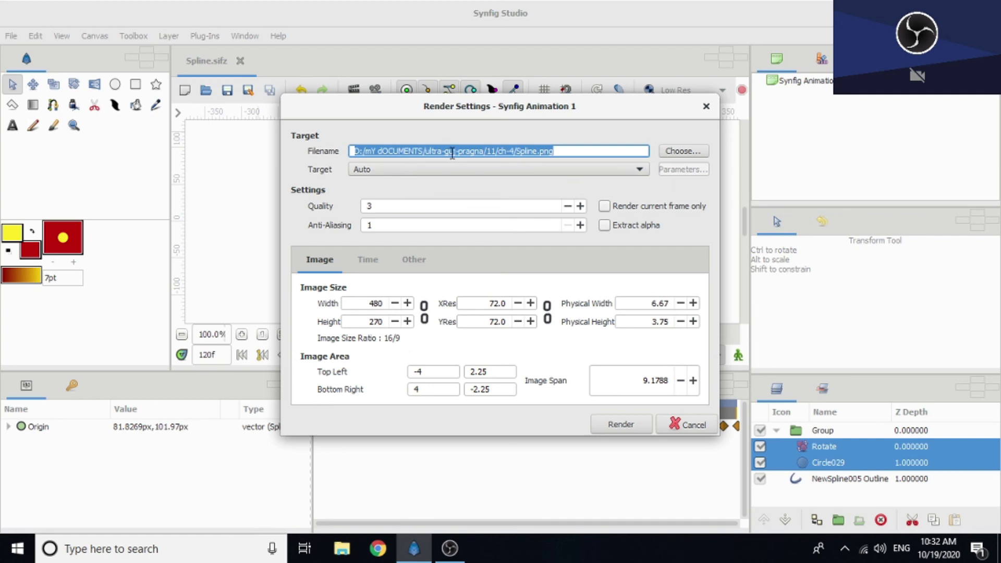
click(564, 152)
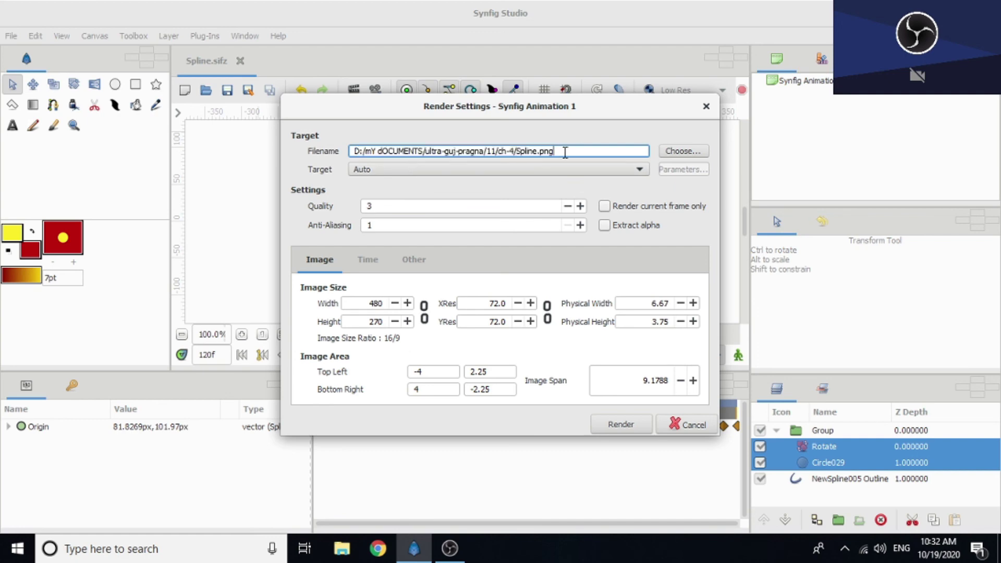
key(BackSpace)
key(BackSpace)
key(BackSpace)
text(gif)
click(440, 177)
click(406, 265)
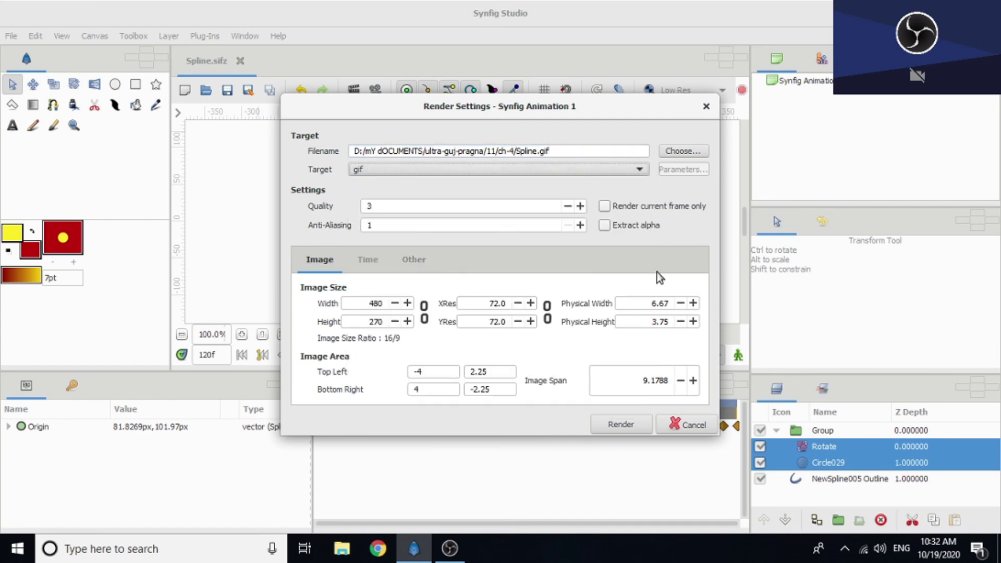
click(621, 424)
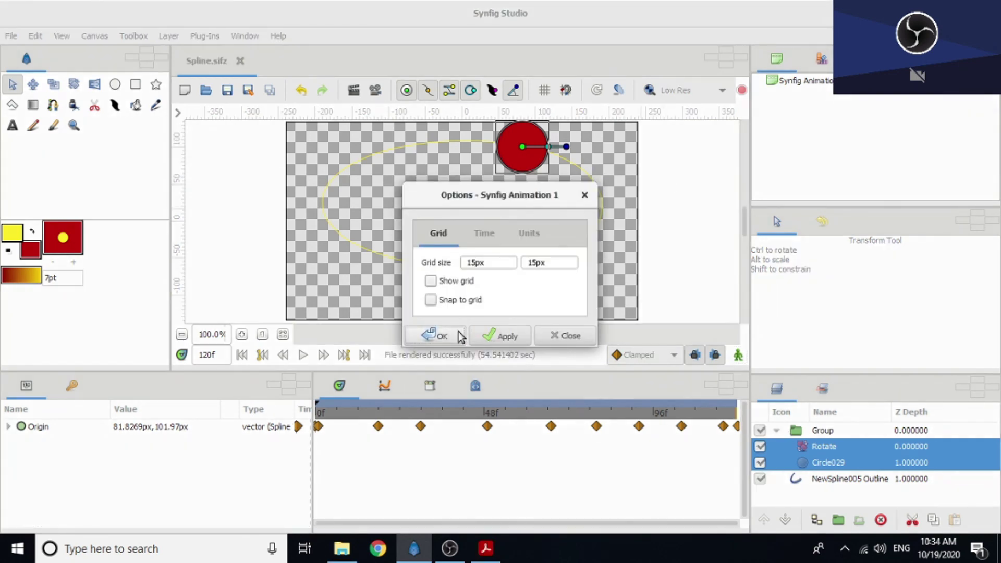
click(461, 336)
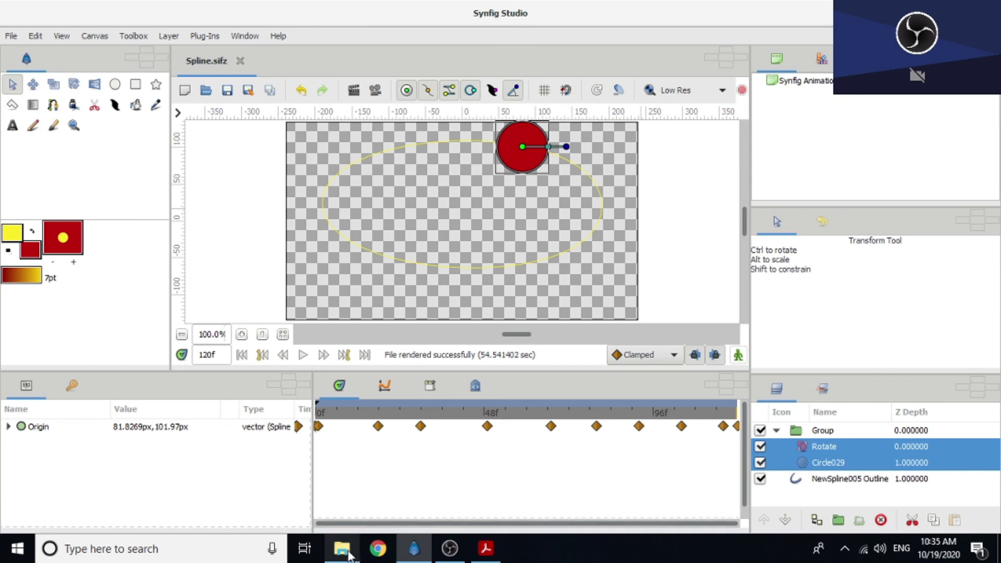
Switch to File Explorer and open the folder ultra-guj-pragna > 11 > ch-4 on drive D.
click(348, 555)
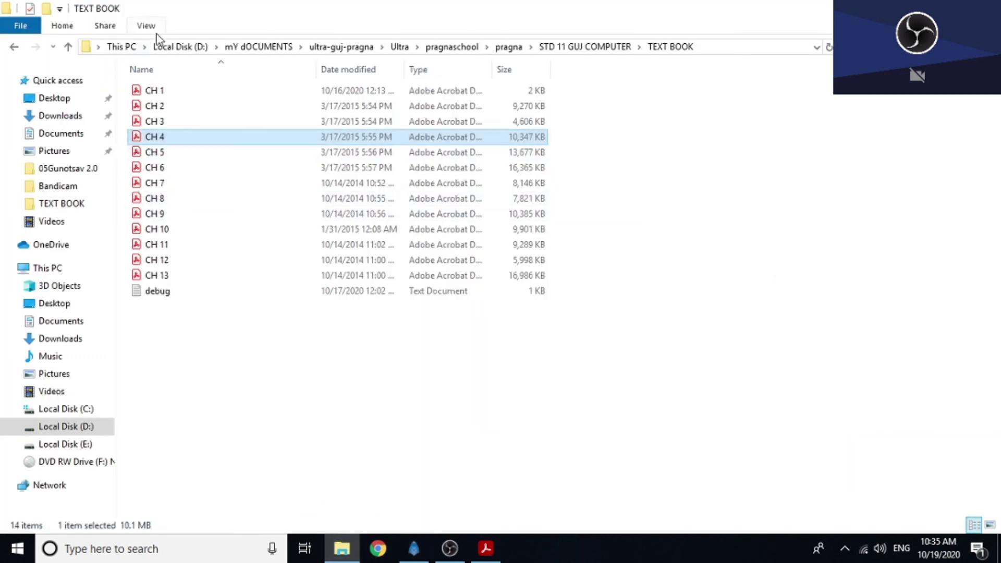
click(499, 47)
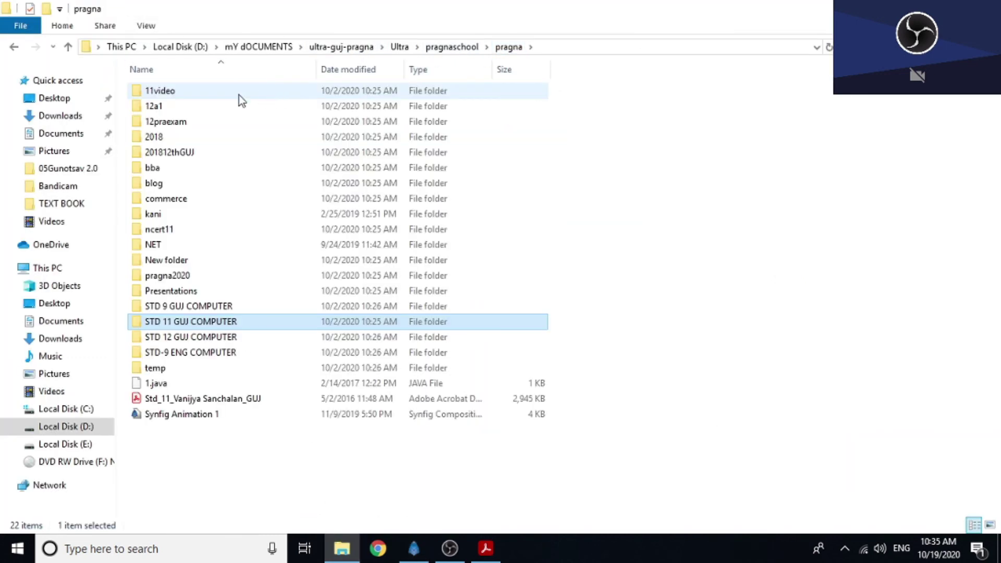
click(400, 48)
click(341, 47)
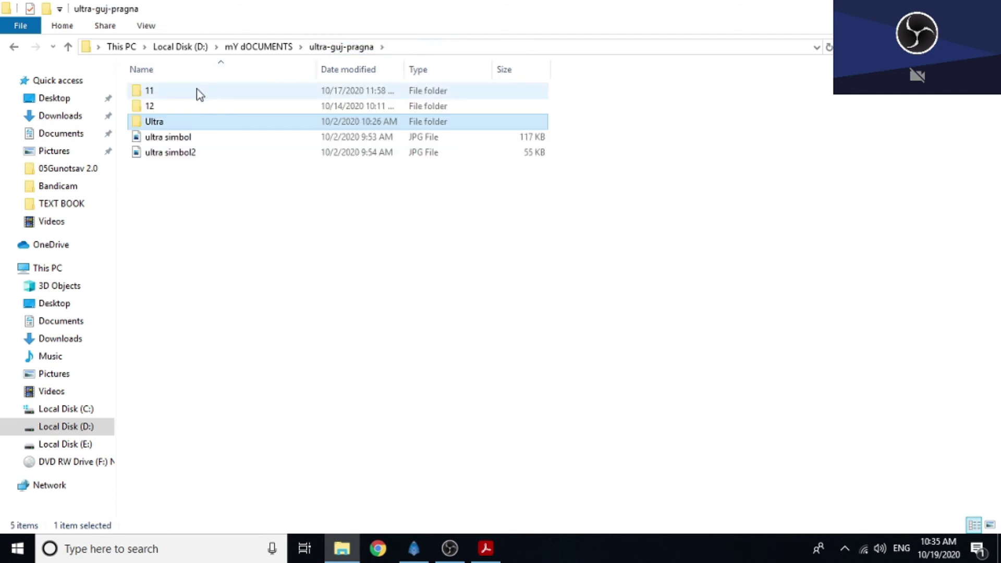
double_click(197, 91)
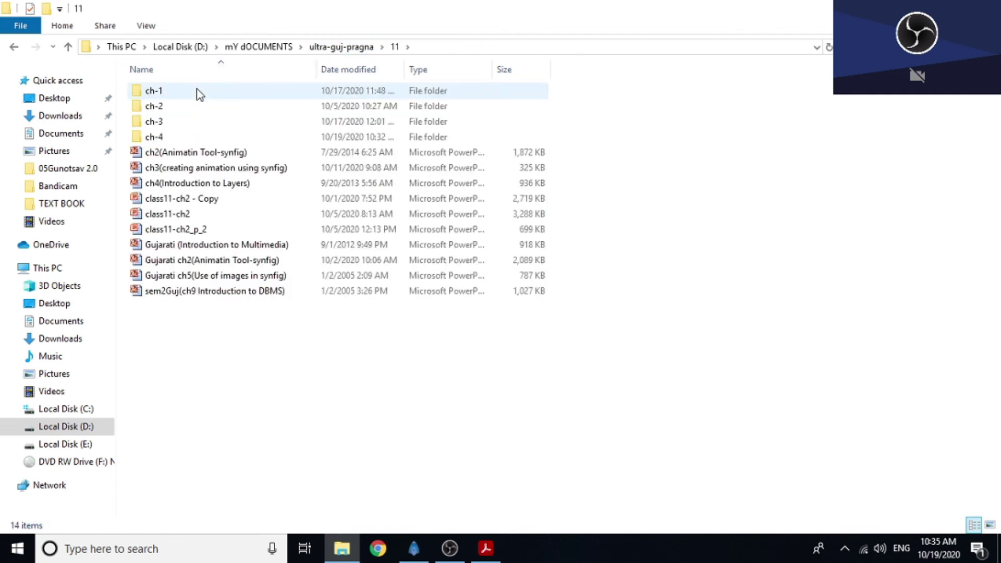
click(191, 139)
double_click(191, 139)
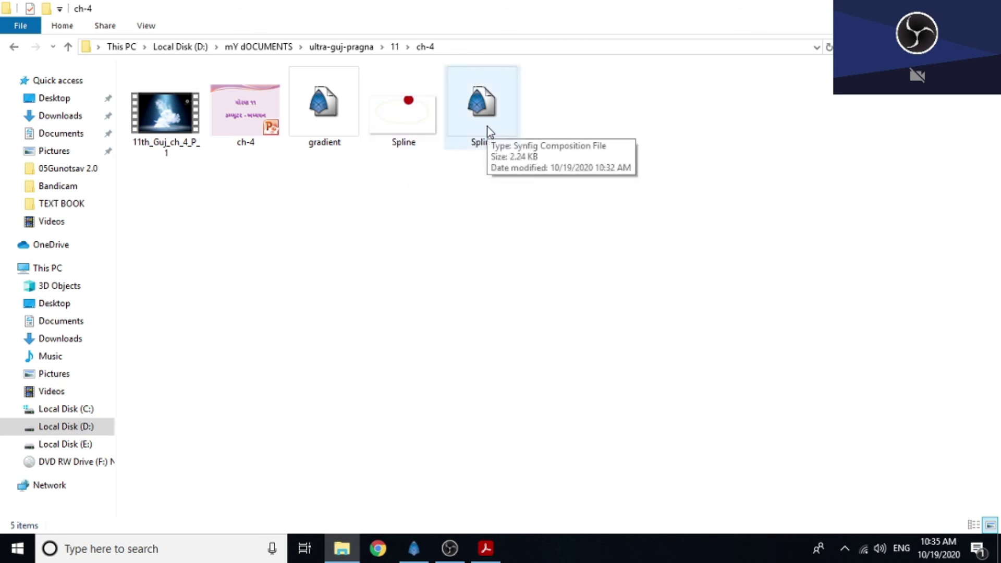
Open the rendered Spline GIF with Internet Explorer and dismiss the browser's setup dialog to watch the animation.
click(406, 121)
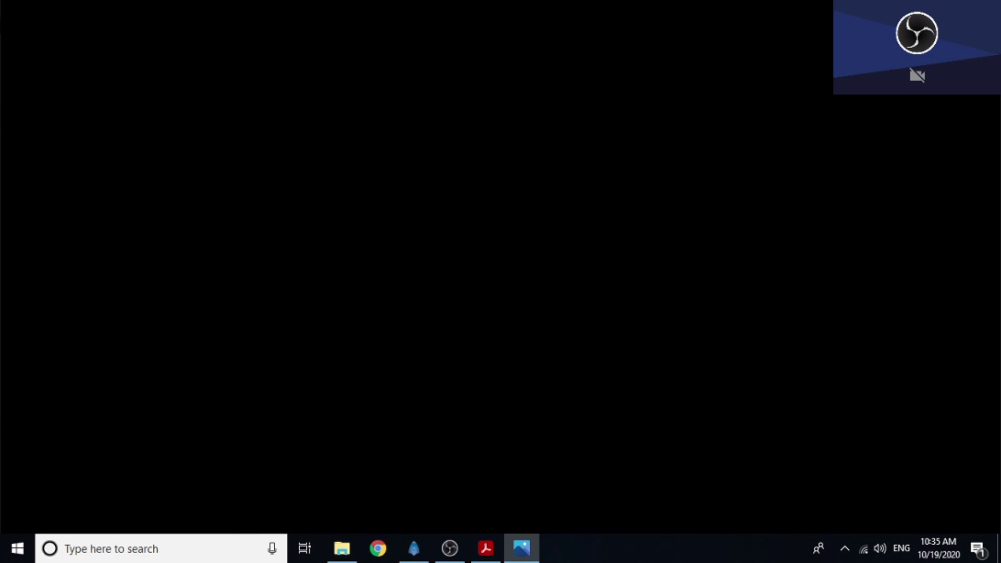
key(alt+Tab)
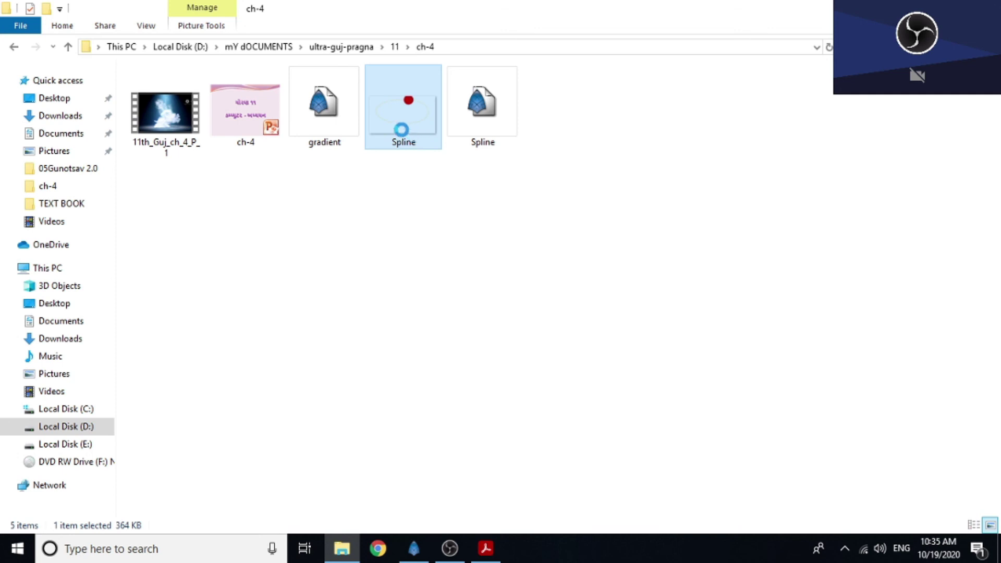
right_click(404, 135)
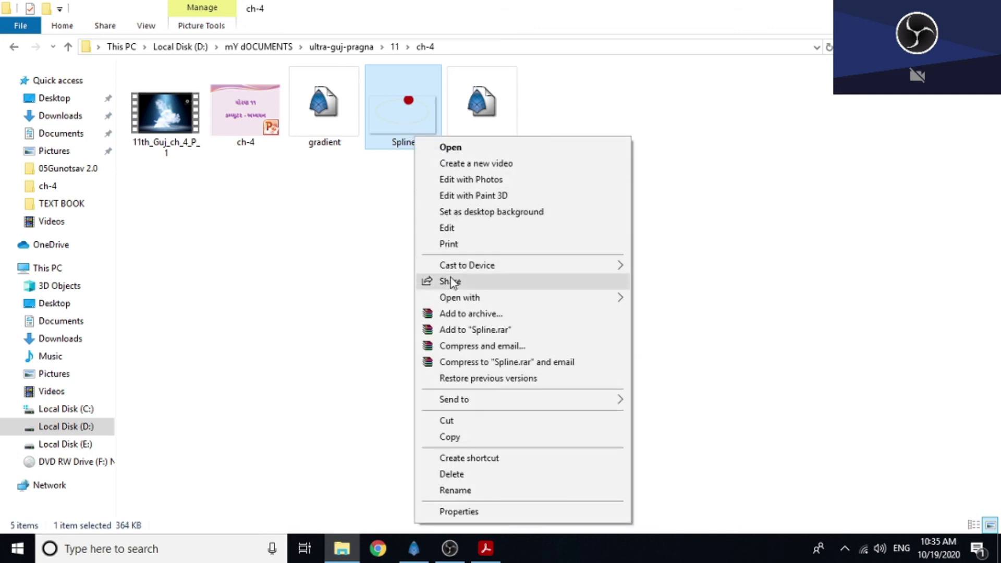
mouse_move(464, 302)
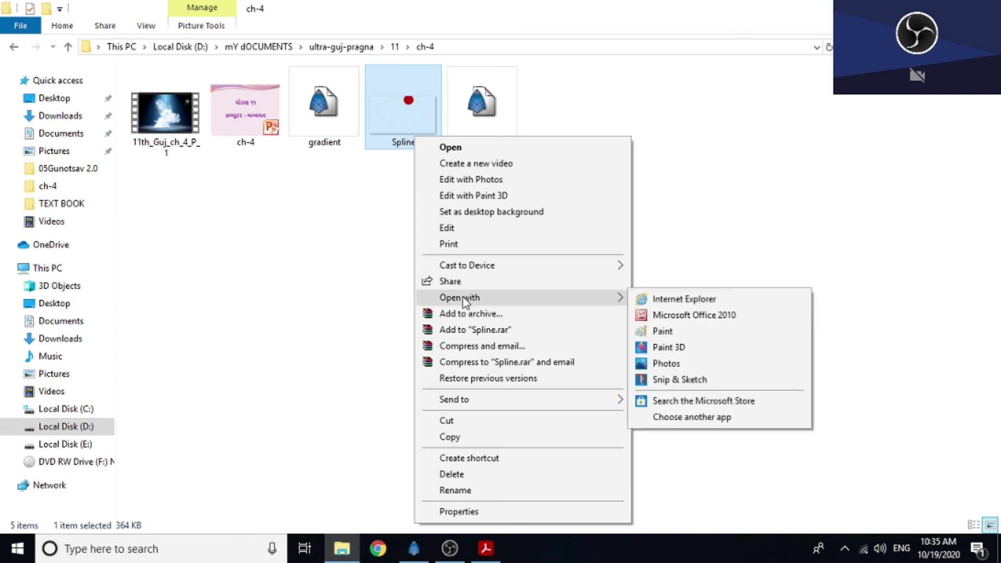
click(684, 299)
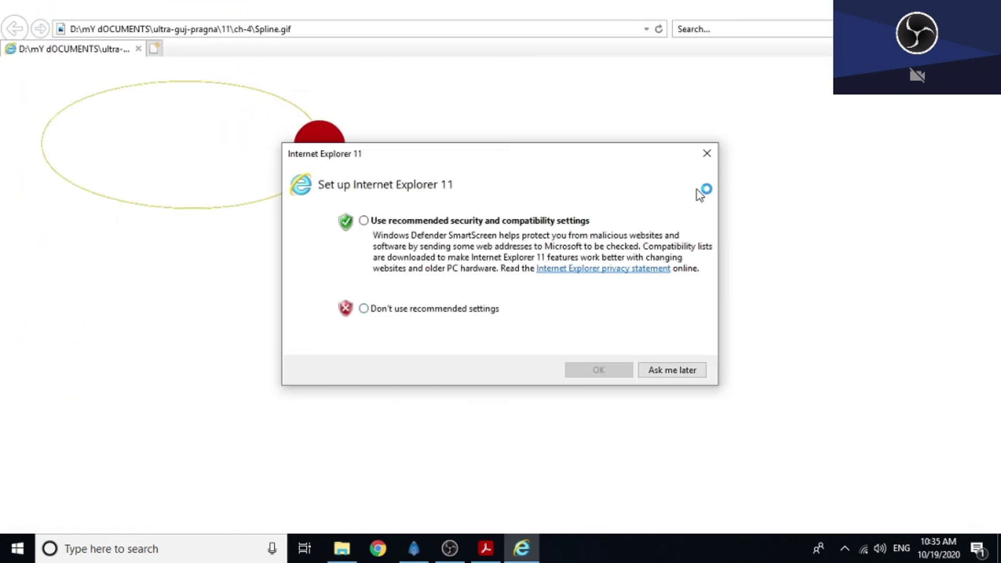
click(708, 153)
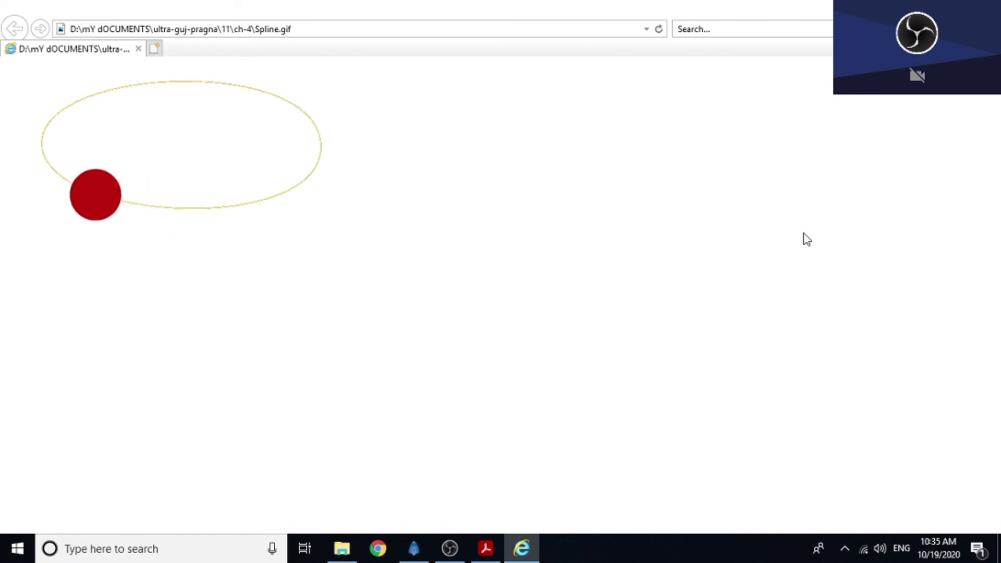